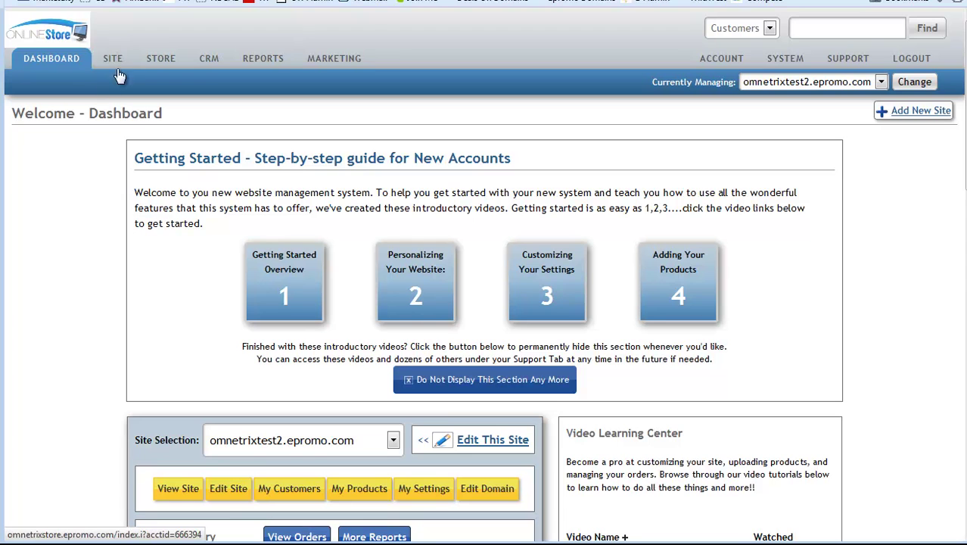
# Open the site's design templates, view the pre-designed ones and return to the Design Wizard templates.
pyautogui.click(229, 491)
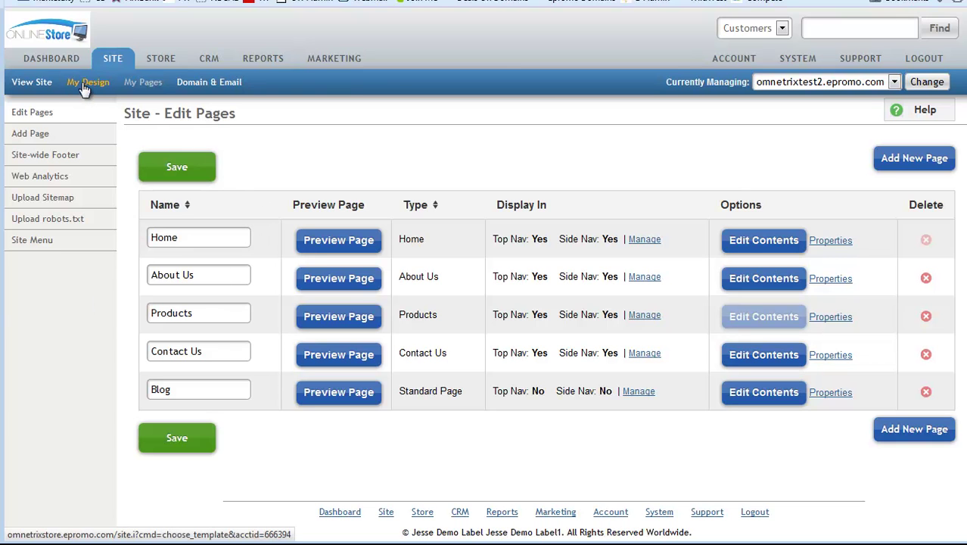
pyautogui.click(87, 83)
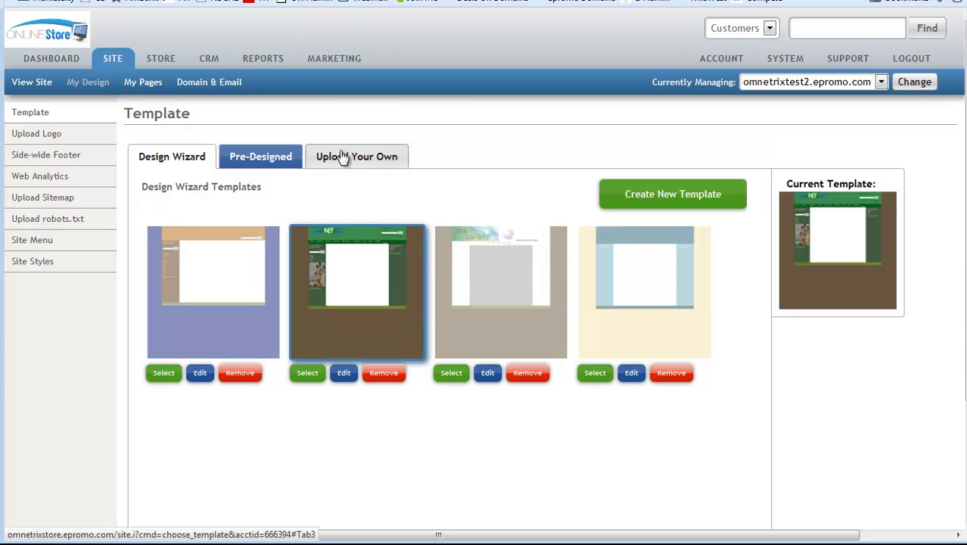
pyautogui.click(258, 160)
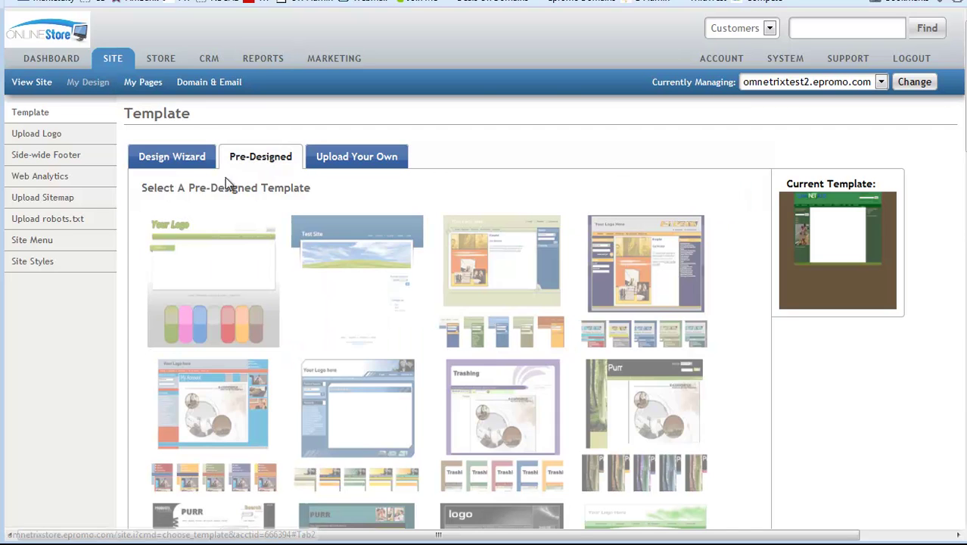
pyautogui.click(180, 162)
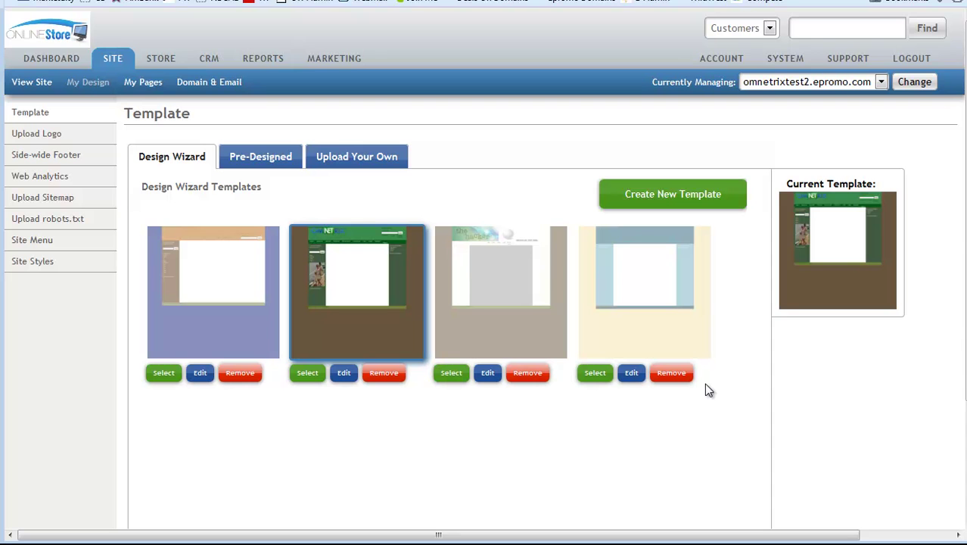
# Remove the template with the globe banner and the currently selected green template from the Design Wizard templates.
pyautogui.click(527, 375)
pyautogui.press('Escape')
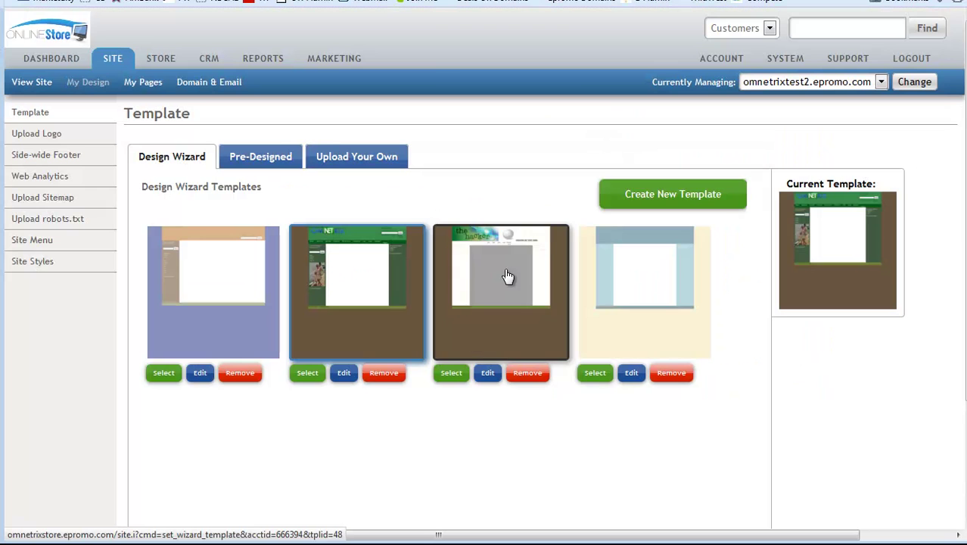
pyautogui.click(384, 373)
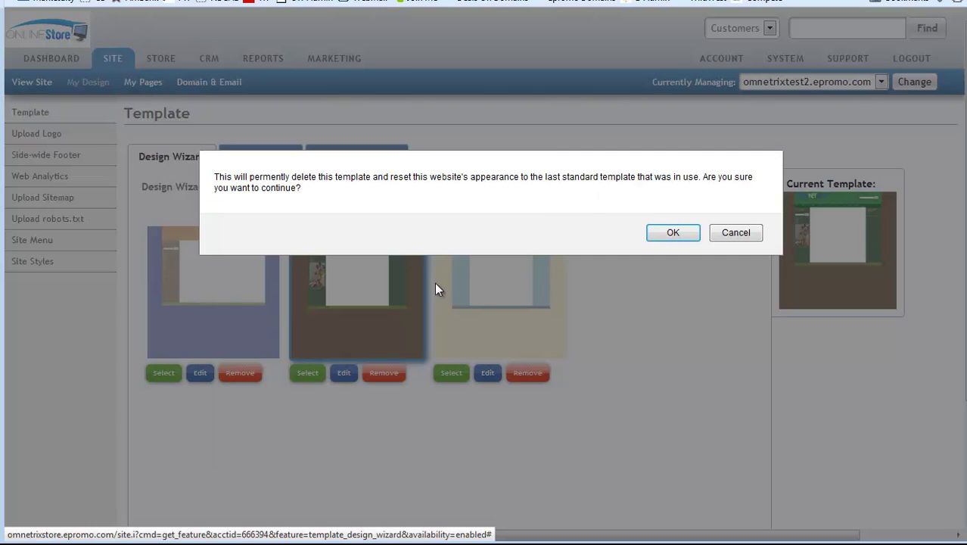
pyautogui.click(672, 233)
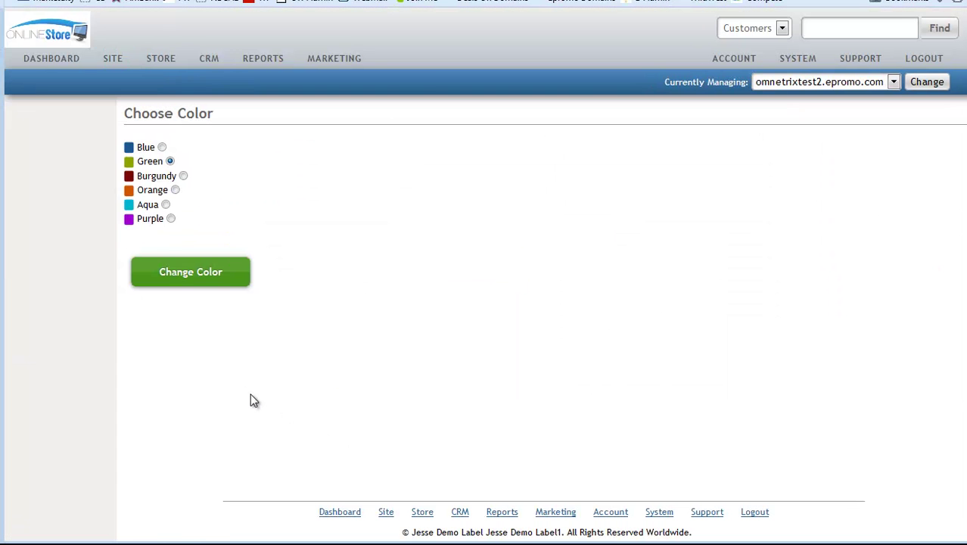
# Return to the site's design templates and remove the two remaining Design Wizard templates.
pyautogui.click(111, 60)
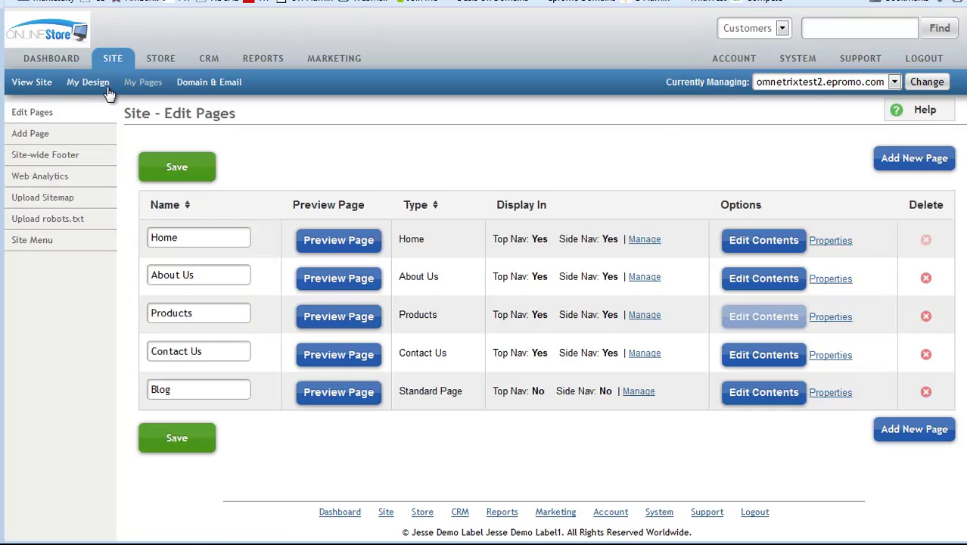
pyautogui.click(89, 82)
pyautogui.click(231, 372)
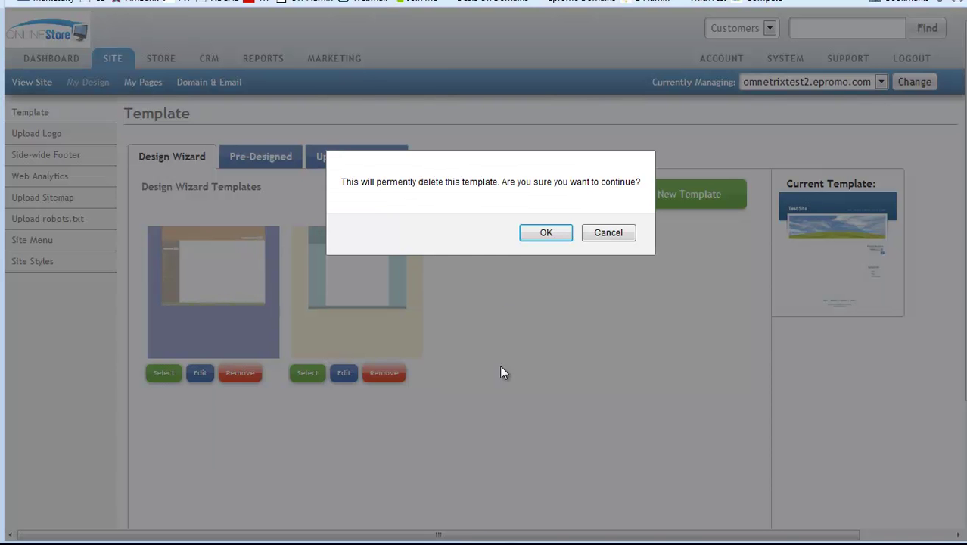
pyautogui.click(541, 231)
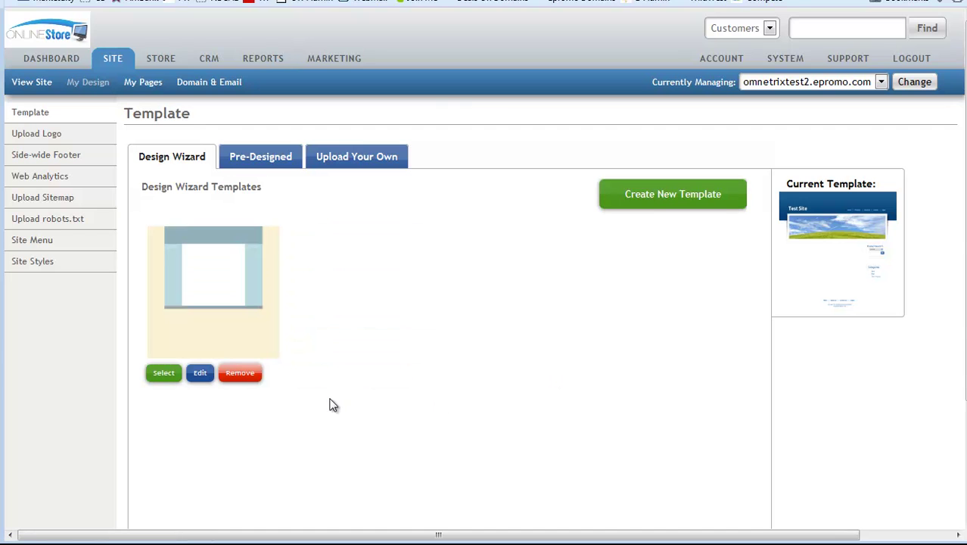
pyautogui.click(229, 375)
pyautogui.click(551, 235)
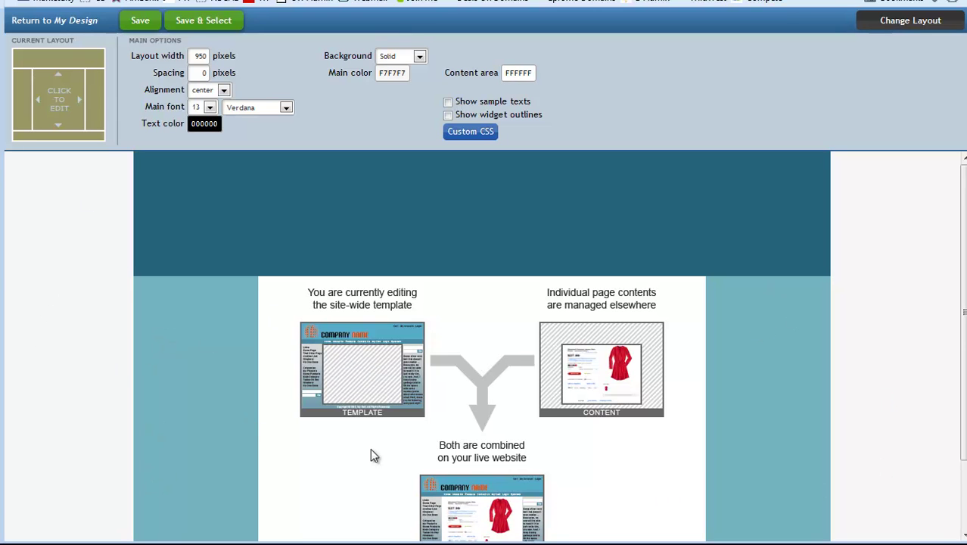
pyautogui.scroll(-2, 360, 452)
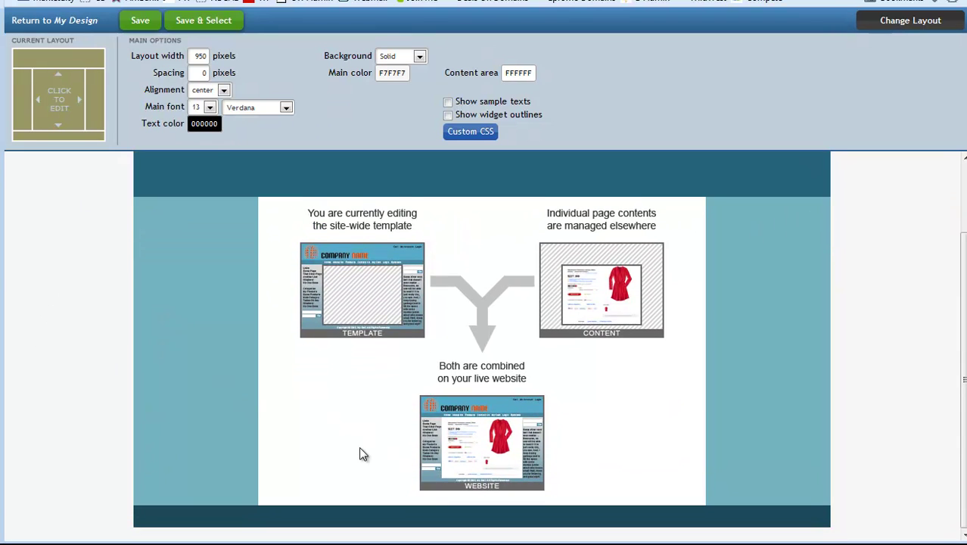
pyautogui.scroll(2, 360, 454)
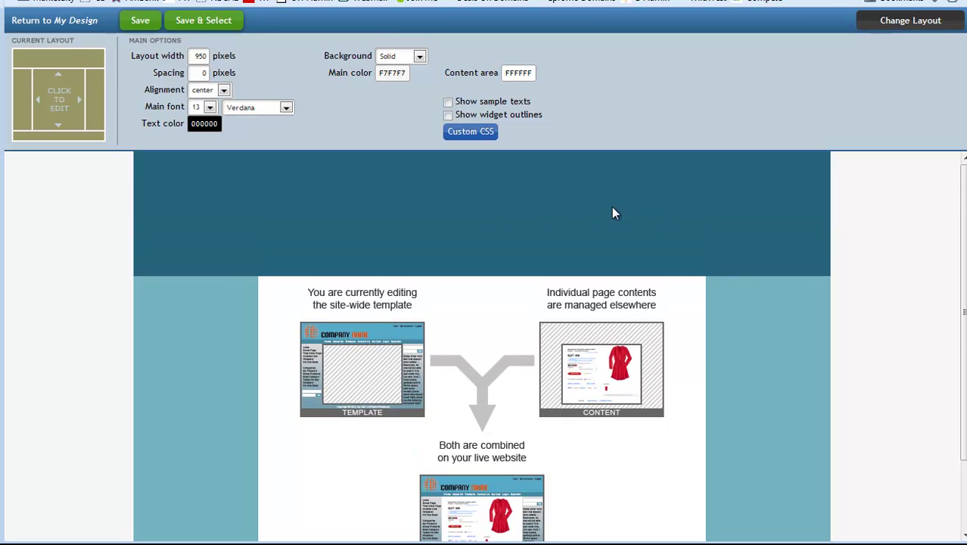
pyautogui.scroll(-2, 177, 415)
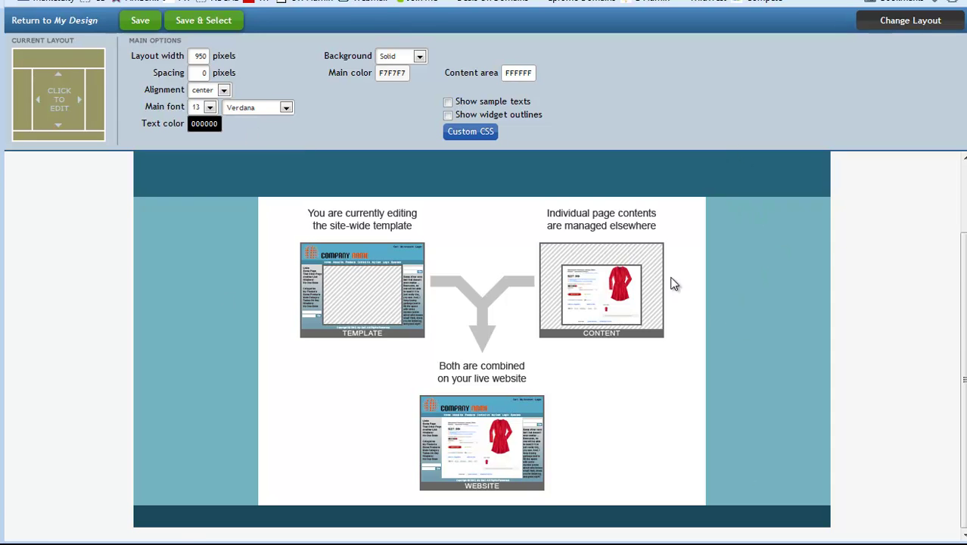
pyautogui.scroll(1, 746, 331)
pyautogui.scroll(1, 747, 331)
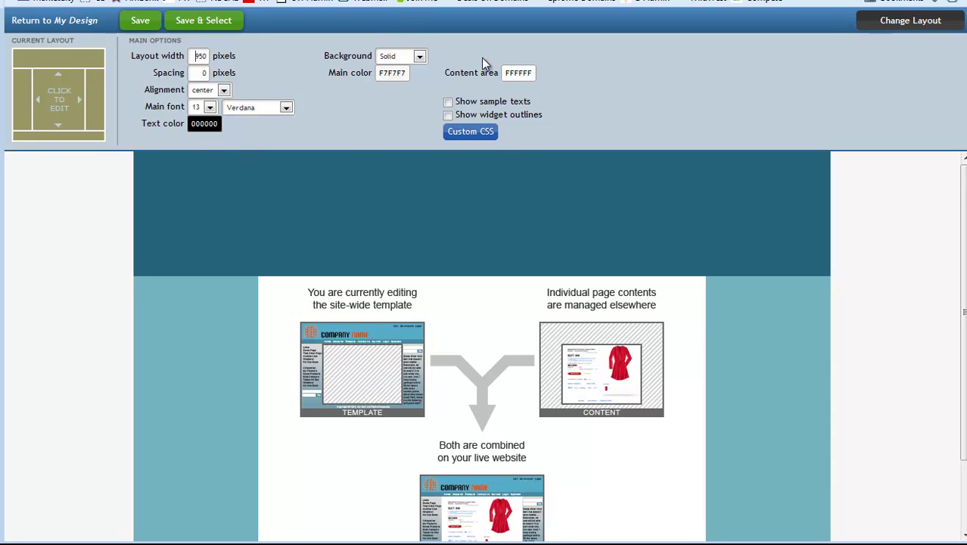
# Try a layout width of 1200 pixels and set it back to 950 pixels.
pyautogui.press('BackSpace')
pyautogui.press('Delete')
pyautogui.press('Delete')
pyautogui.write('1200')
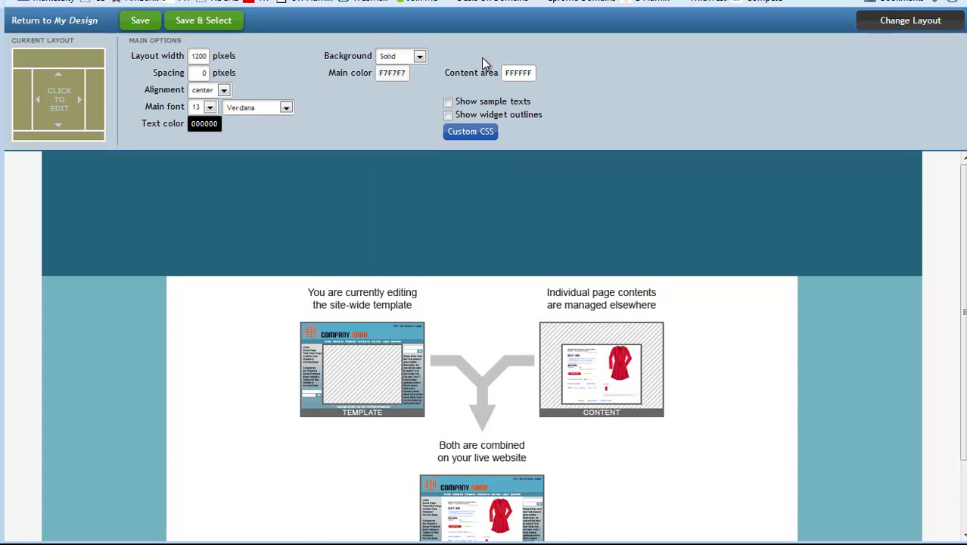
pyautogui.press('BackSpace')
pyautogui.press('BackSpace')
pyautogui.press('BackSpace')
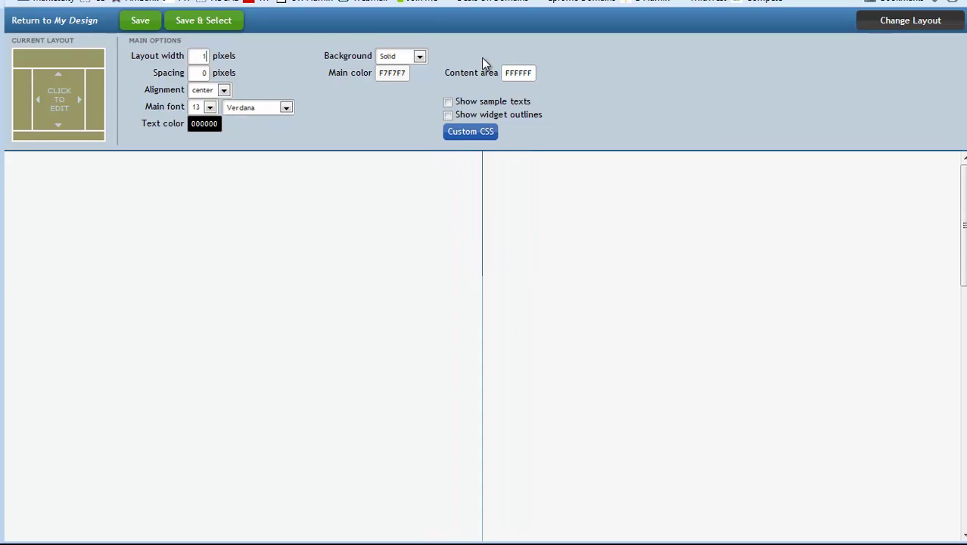
pyautogui.press('BackSpace')
pyautogui.write('950')
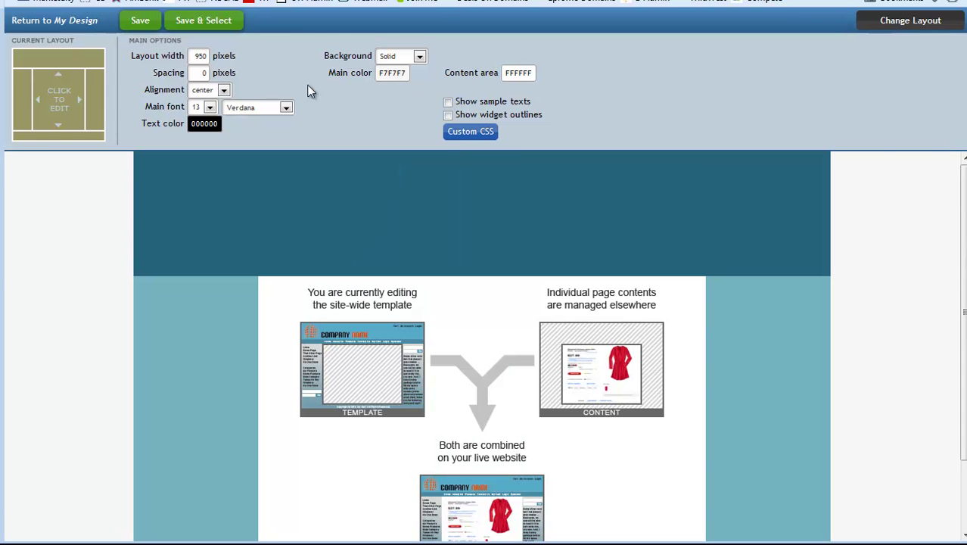
# Try layout spacing values of 10 and 50 pixels and reset the spacing to 0.
pyautogui.click(205, 73)
pyautogui.write('1')
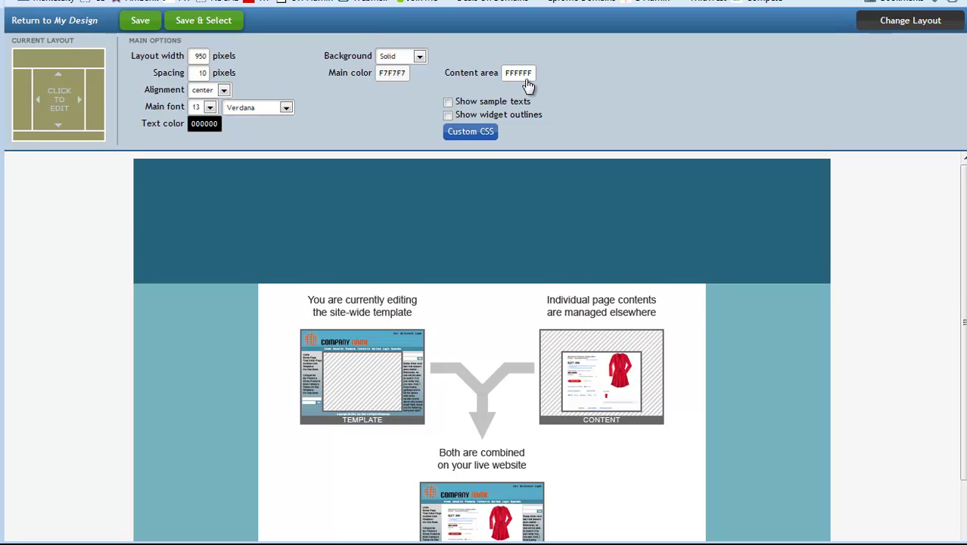
pyautogui.press('BackSpace')
pyautogui.write('5')
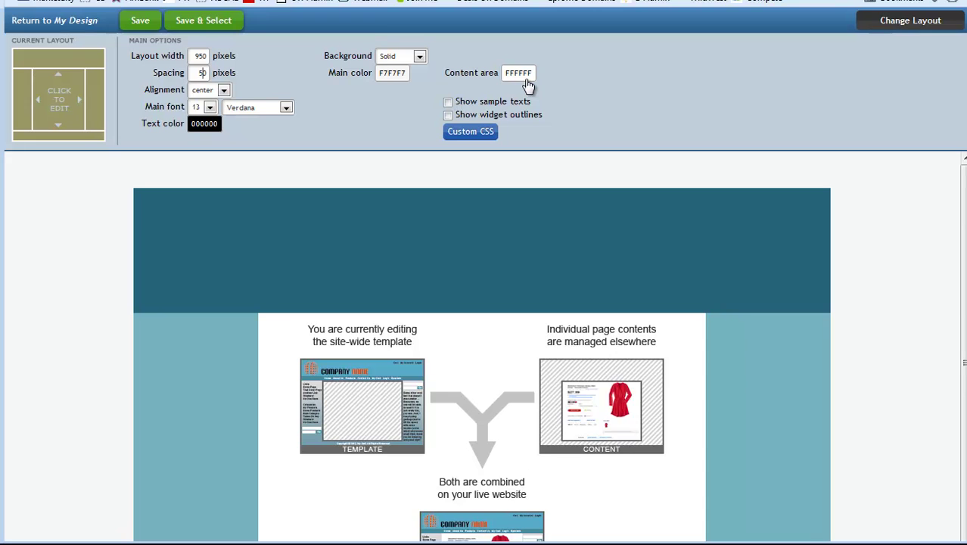
pyautogui.press('BackSpace')
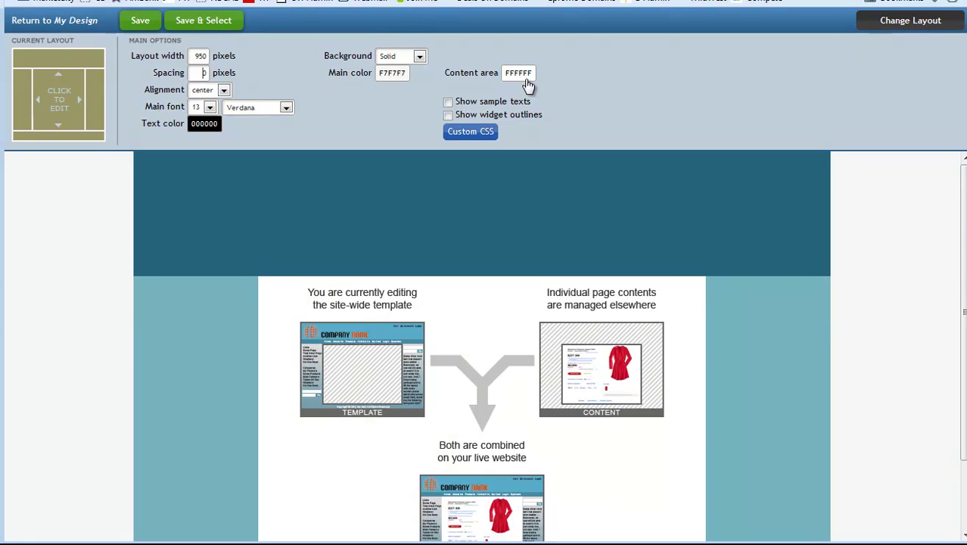
# Try left alignment for the layout and set the alignment back to center.
pyautogui.click(209, 89)
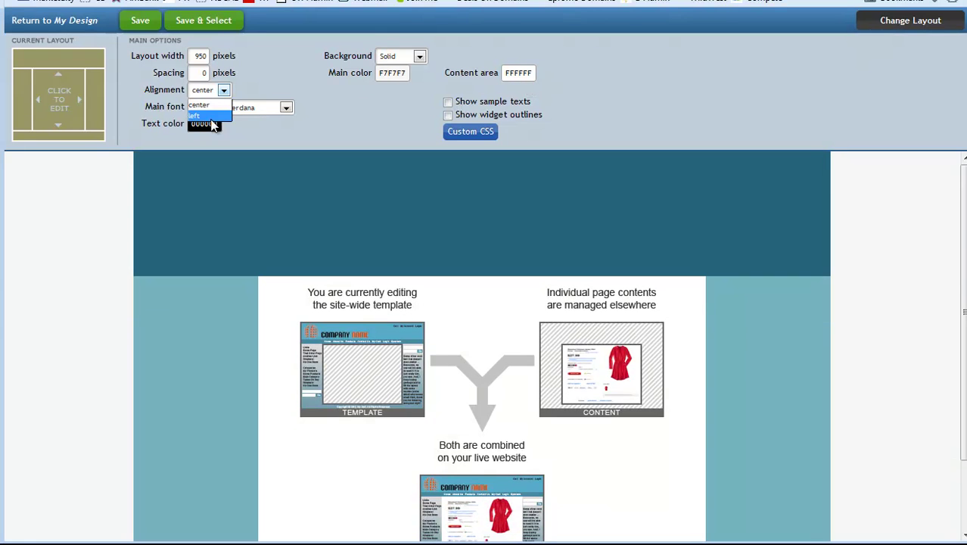
pyautogui.click(198, 115)
pyautogui.click(211, 90)
pyautogui.click(199, 104)
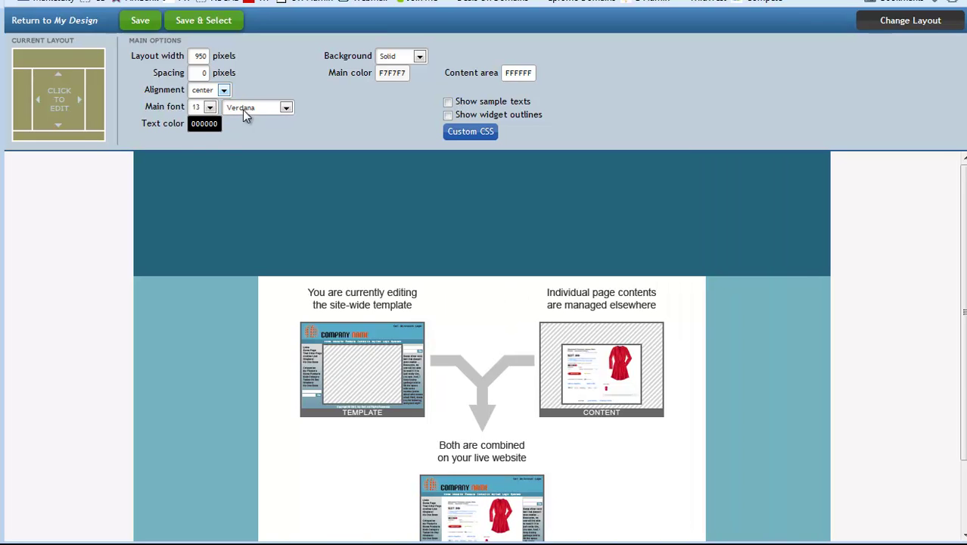
# Try the Gradient and Image background types for the template and set the background back to Solid.
pyautogui.click(420, 58)
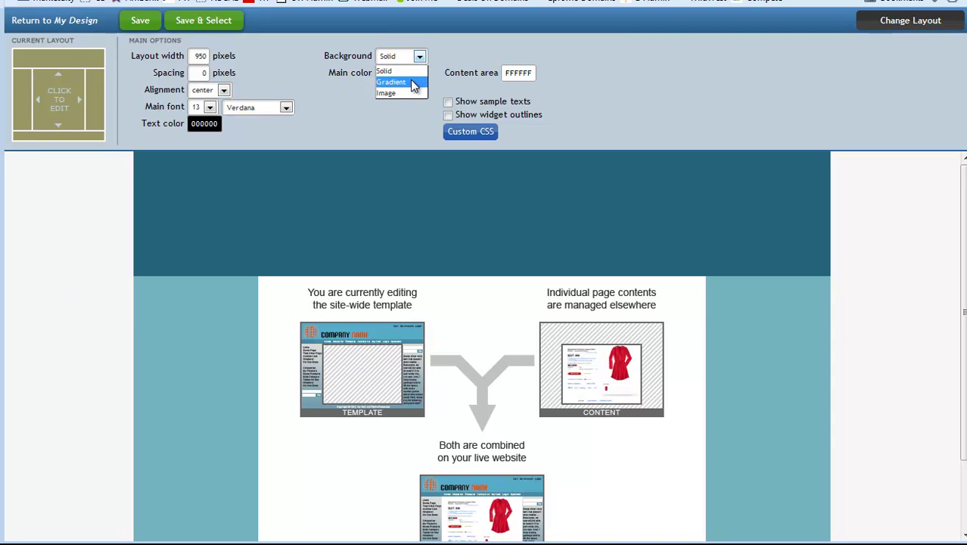
pyautogui.click(414, 83)
pyautogui.click(419, 57)
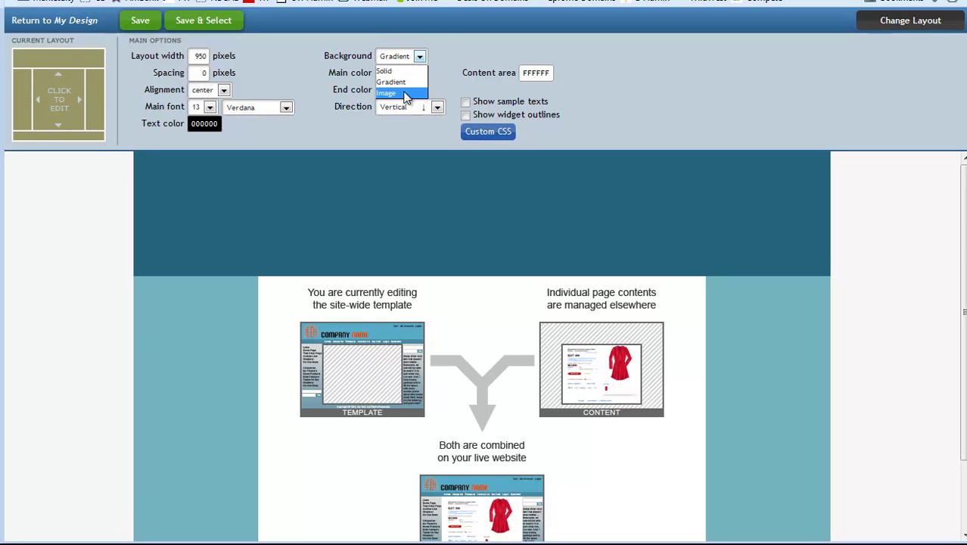
pyautogui.click(406, 94)
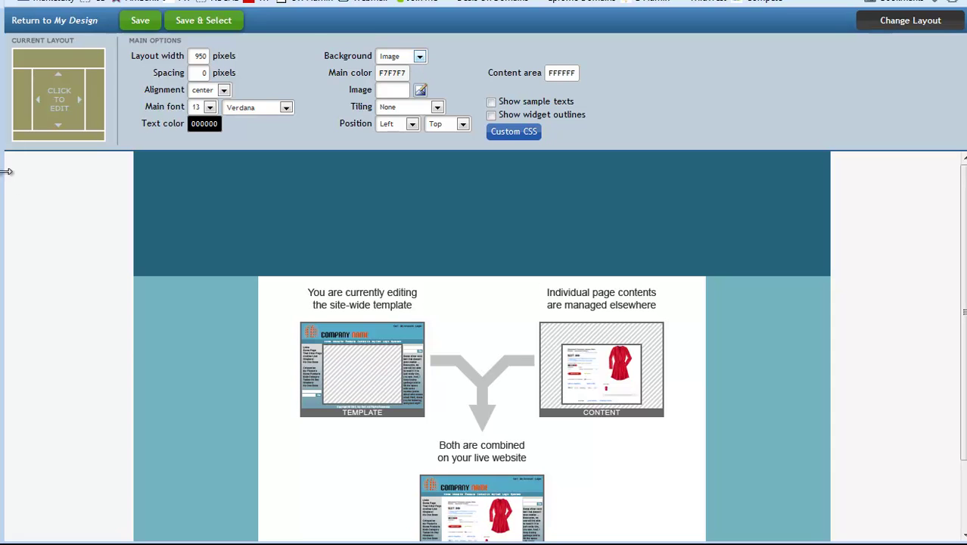
pyautogui.click(413, 61)
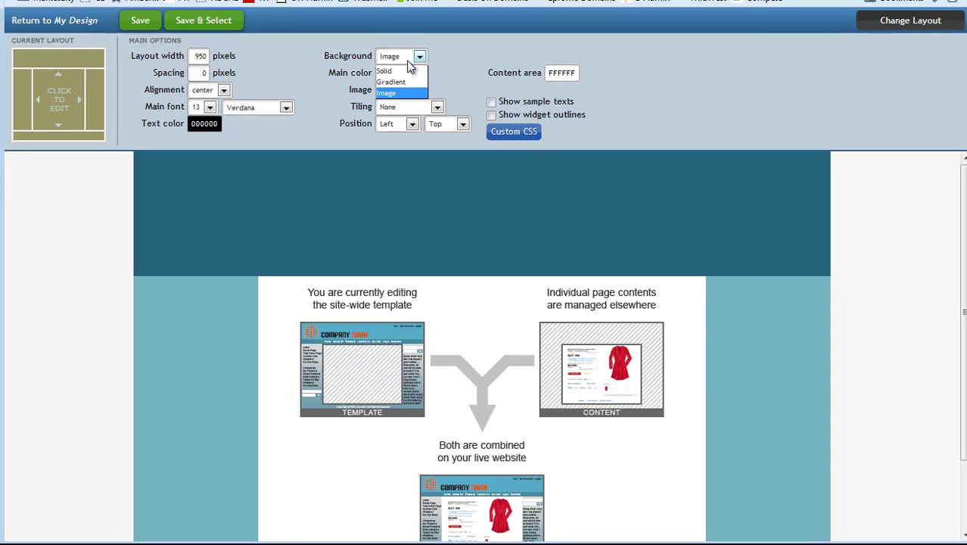
pyautogui.click(387, 71)
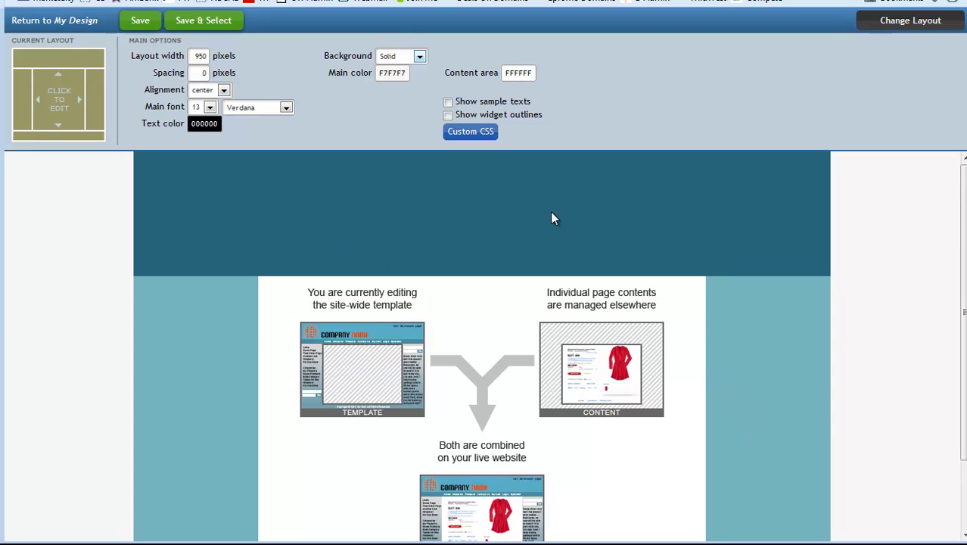
# Try the layout with header and left sidebar, and the one with header, right sidebar and footer.
pyautogui.click(898, 25)
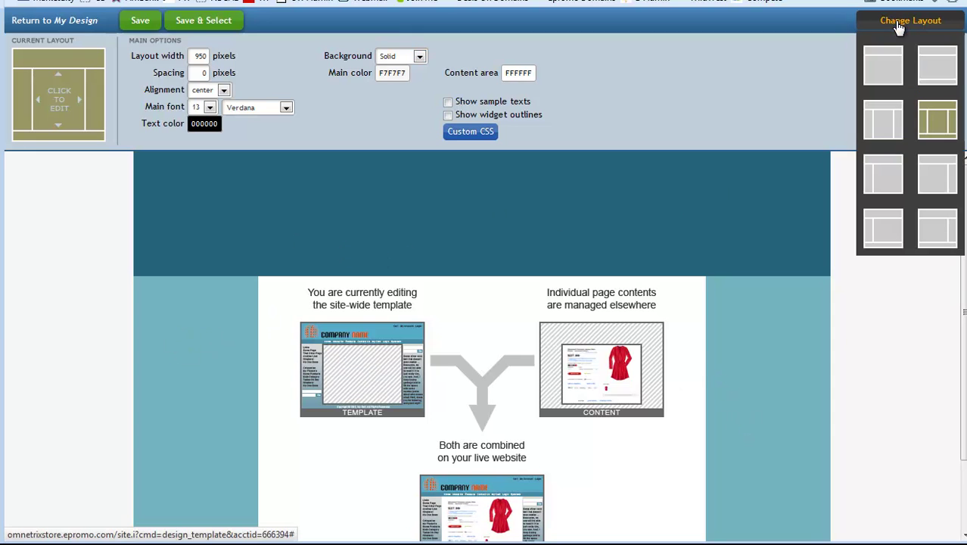
pyautogui.click(882, 174)
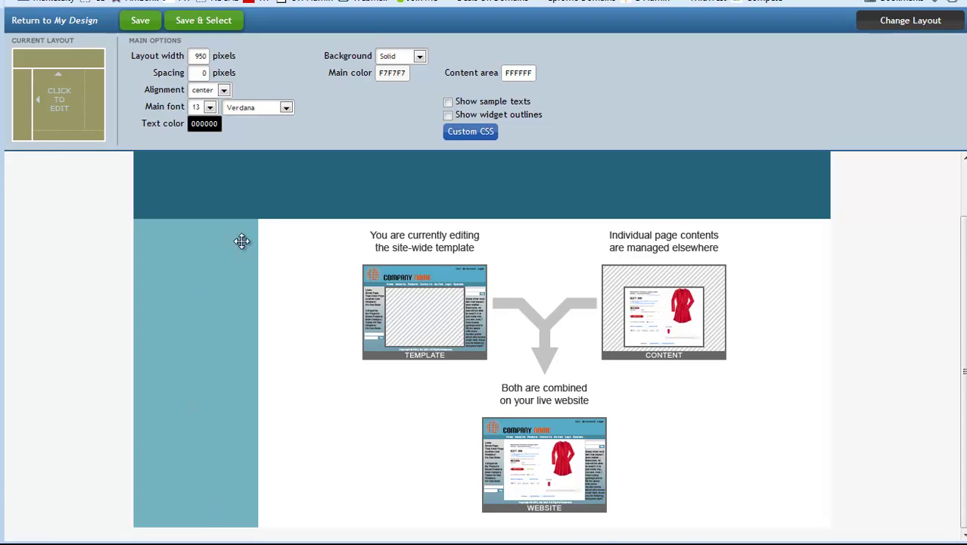
pyautogui.click(886, 22)
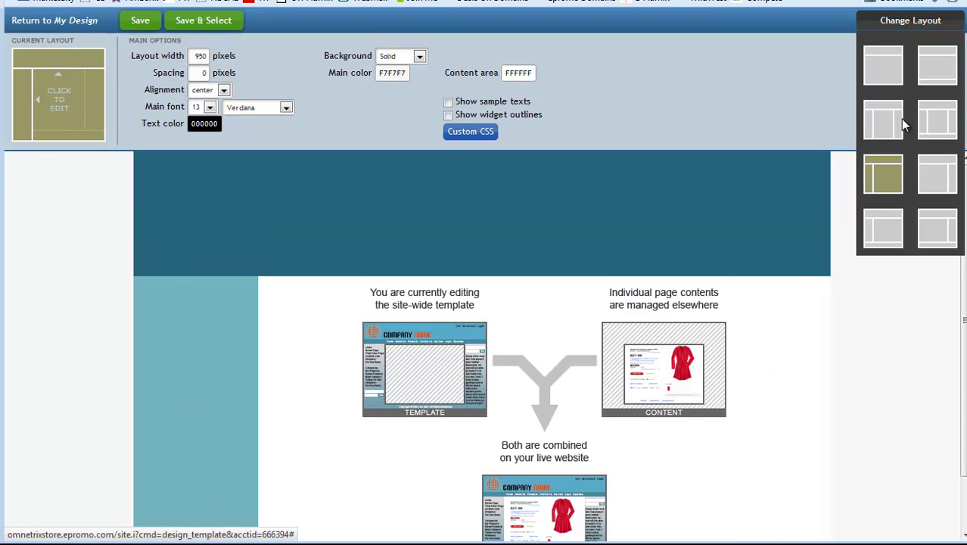
pyautogui.click(943, 235)
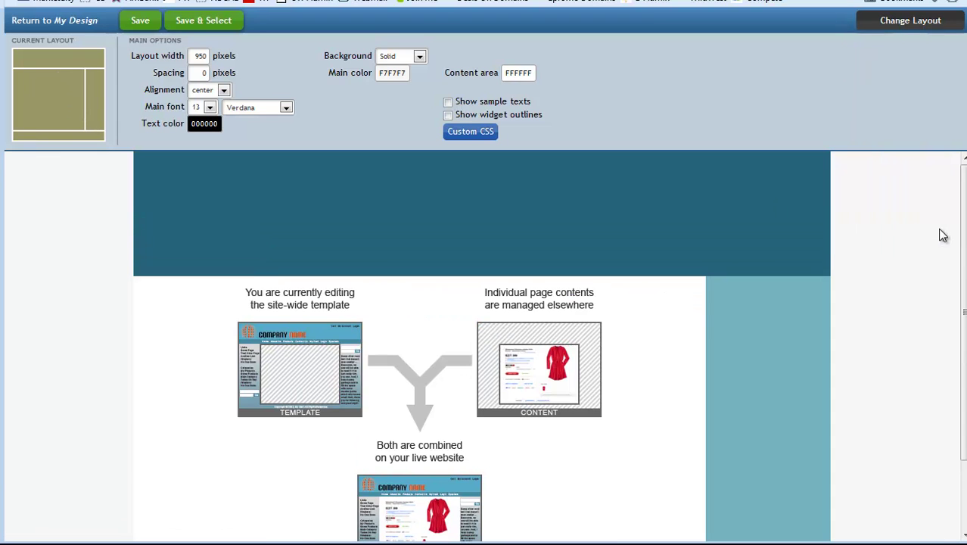
# Try the layout with header and footer only, and switch to the layout with header, left sidebar and footer.
pyautogui.click(911, 21)
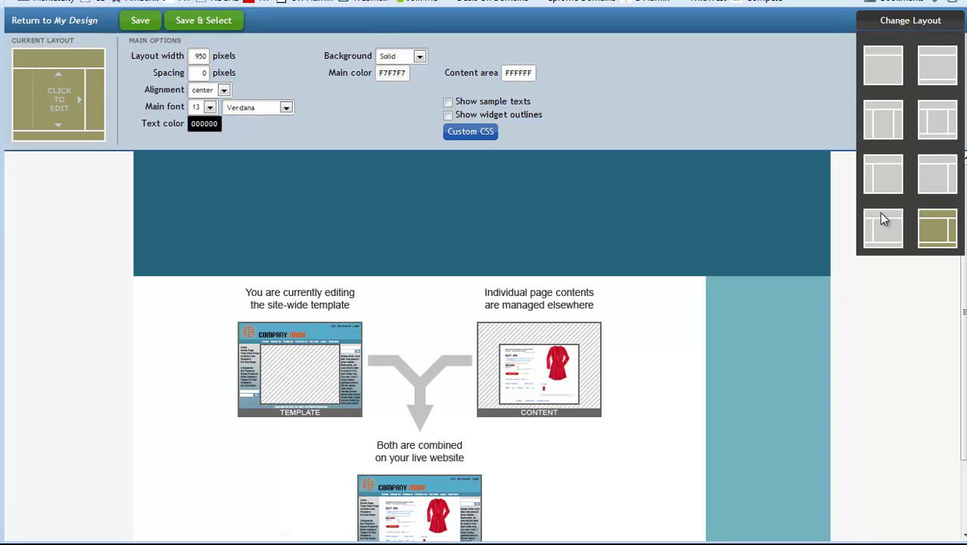
pyautogui.click(932, 74)
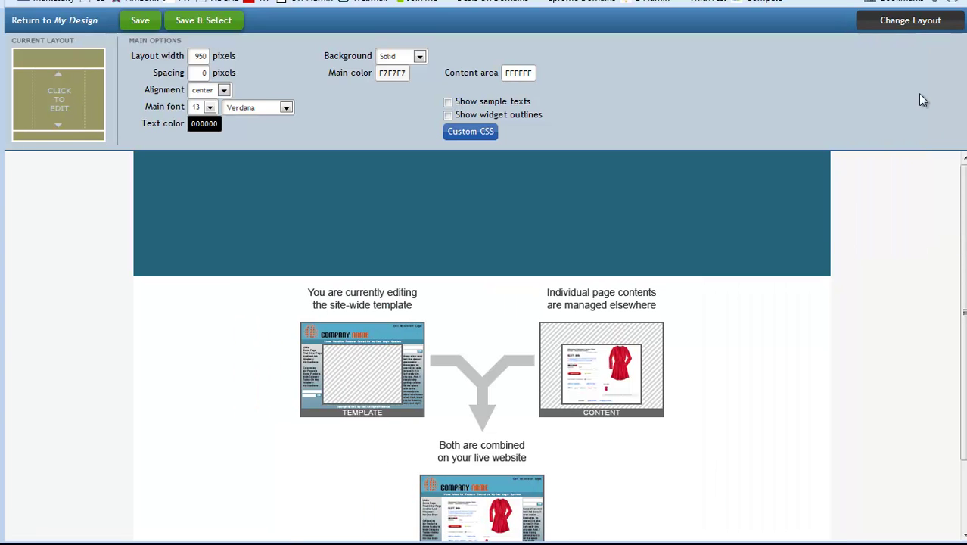
pyautogui.click(915, 23)
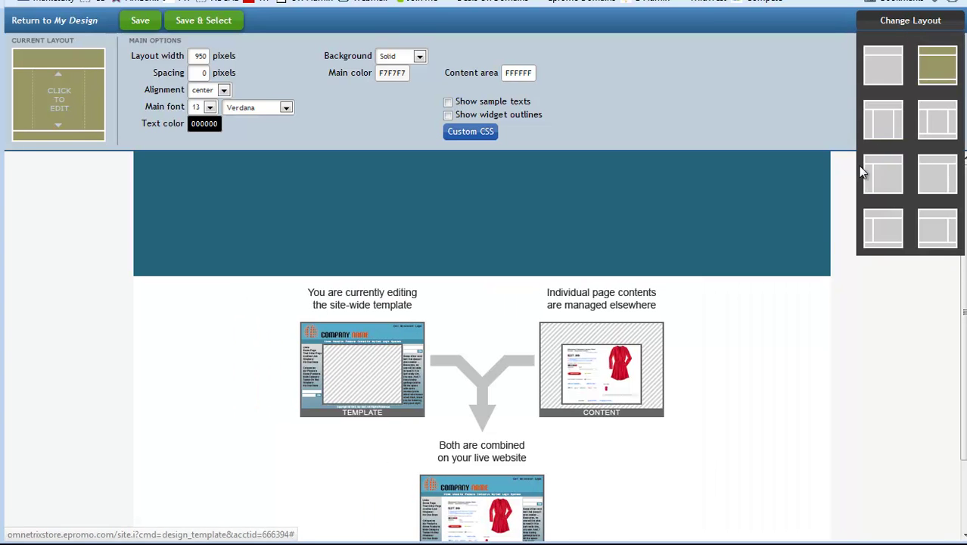
pyautogui.click(871, 226)
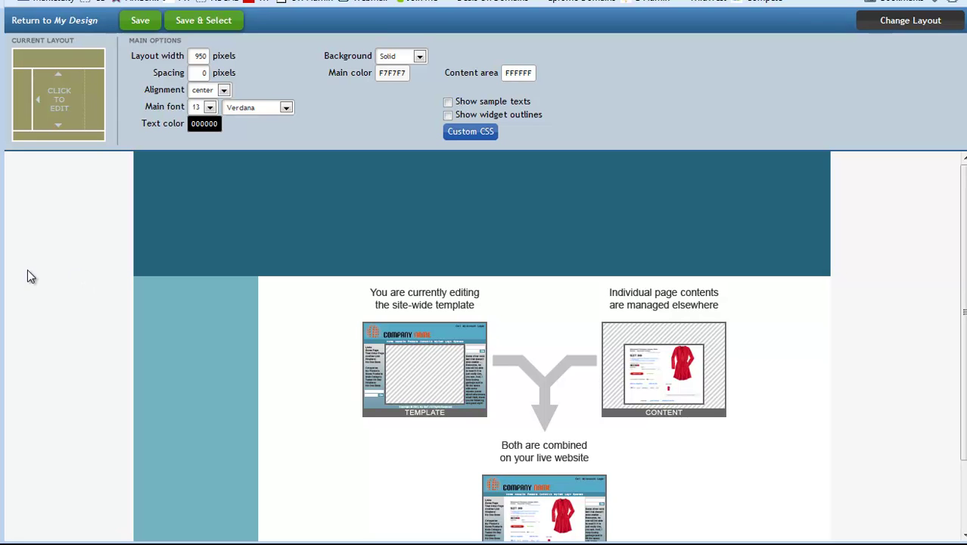
pyautogui.click(232, 346)
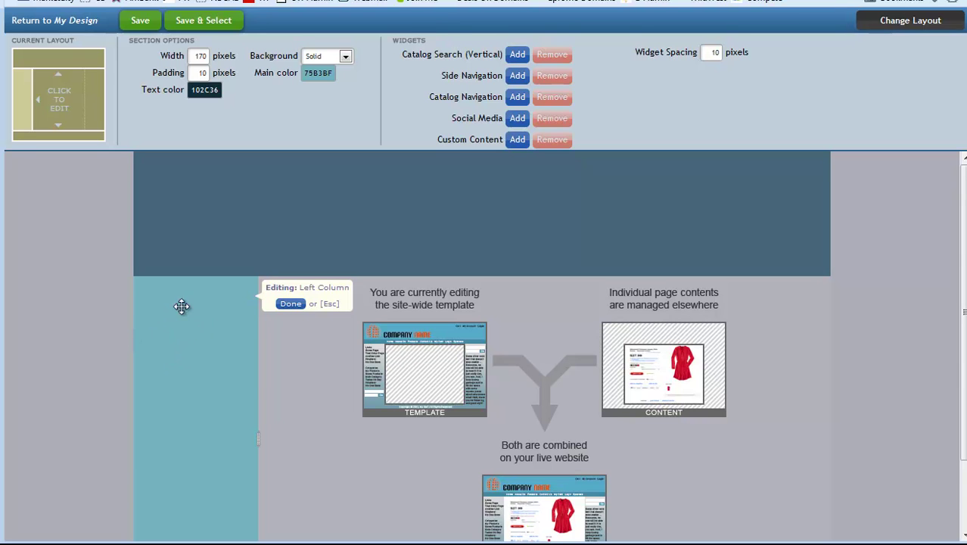
pyautogui.click(290, 304)
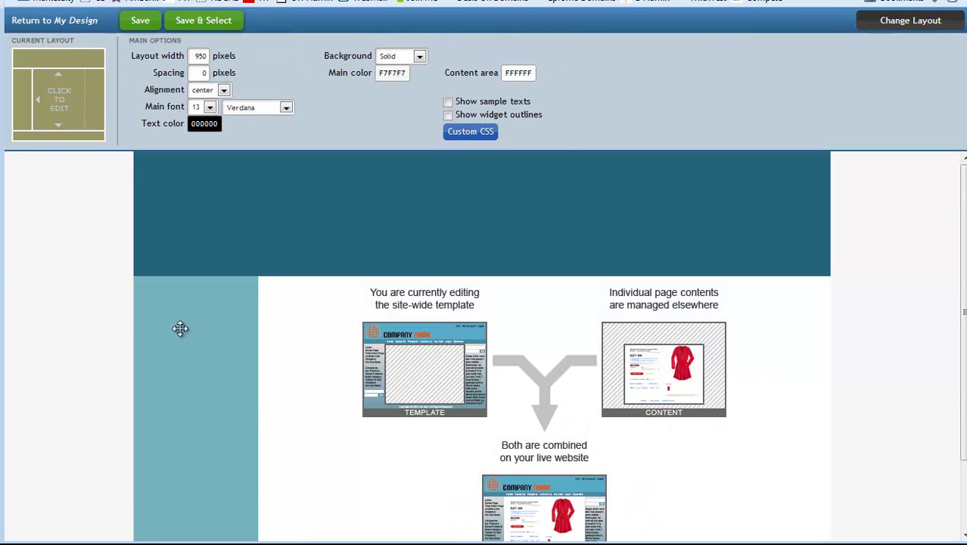
pyautogui.click(180, 327)
pyautogui.click(290, 304)
# Open the left column section for editing and widen it to about 174 pixels, keeping its Solid background.
pyautogui.click(23, 89)
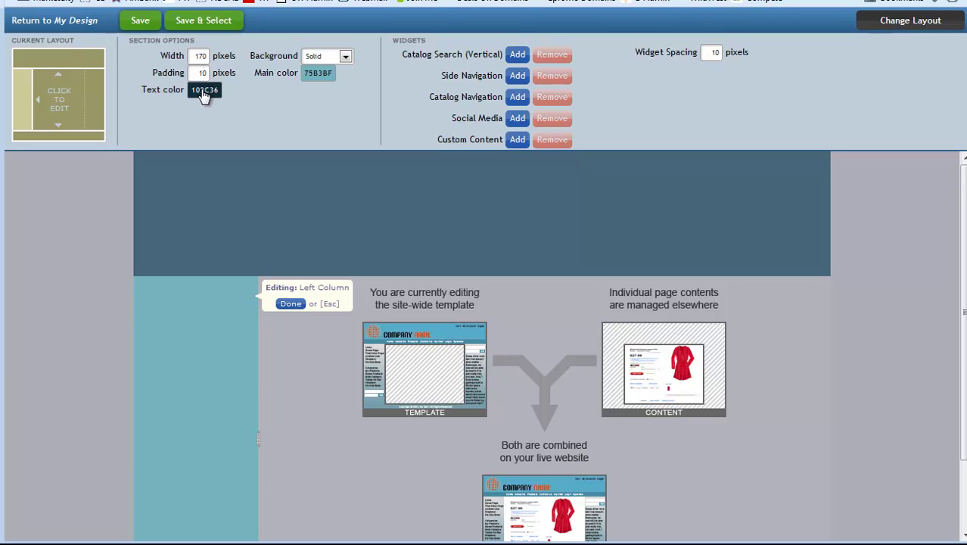
pyautogui.click(333, 58)
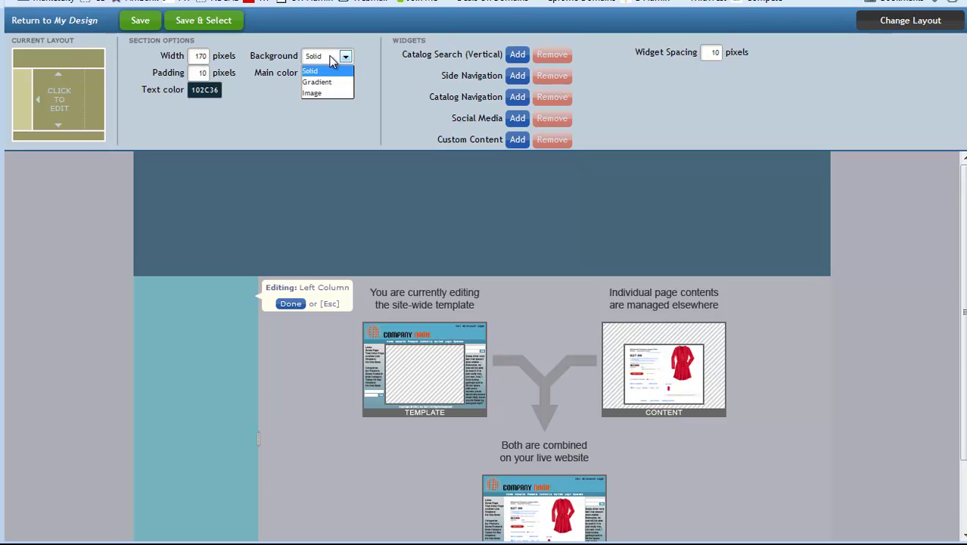
pyautogui.click(268, 91)
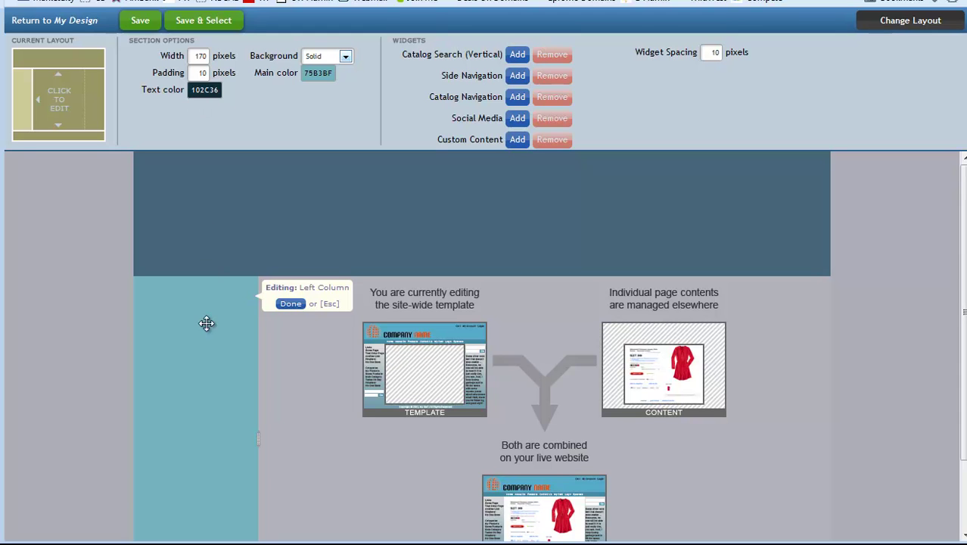
pyautogui.moveTo(259, 438)
pyautogui.mouseDown()
pyautogui.moveTo(317, 440)
pyautogui.moveTo(261, 440)
pyautogui.mouseUp()
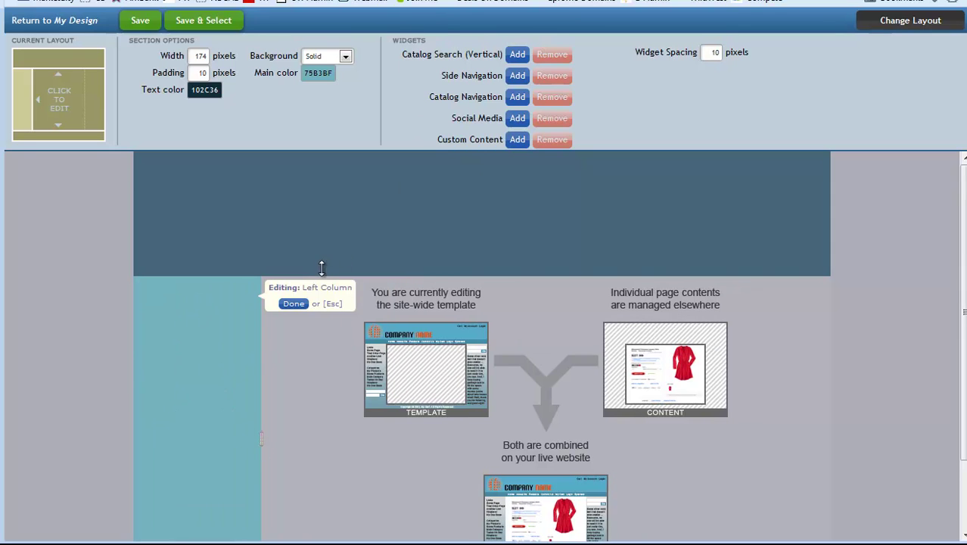
# Add the Catalog Search (Vertical), Side Navigation, Catalog Navigation and Social Media widgets to the left column.
pyautogui.click(517, 56)
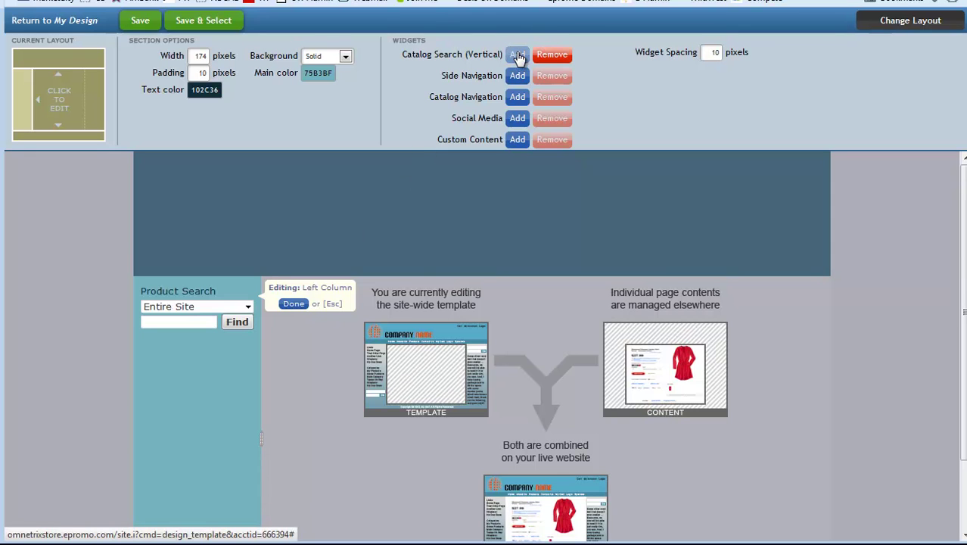
pyautogui.click(517, 76)
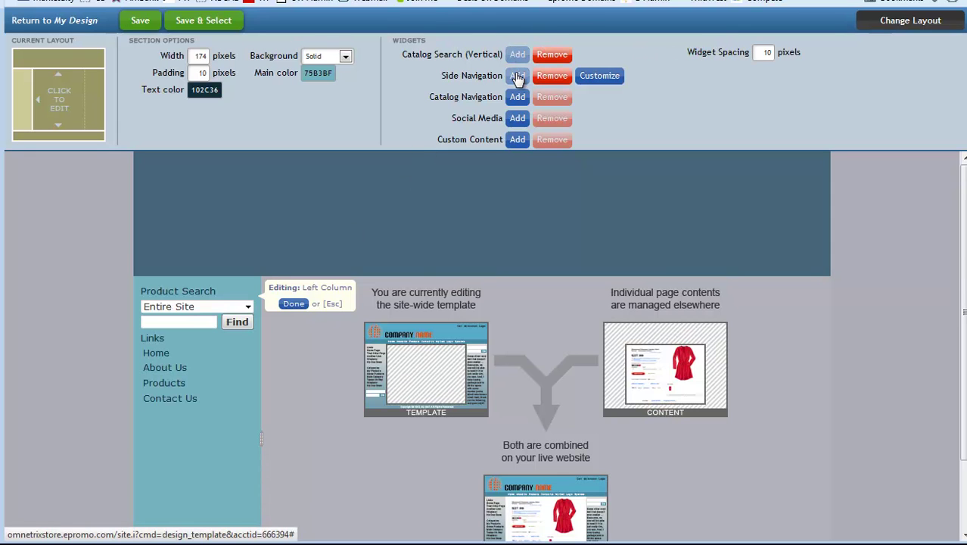
pyautogui.click(516, 95)
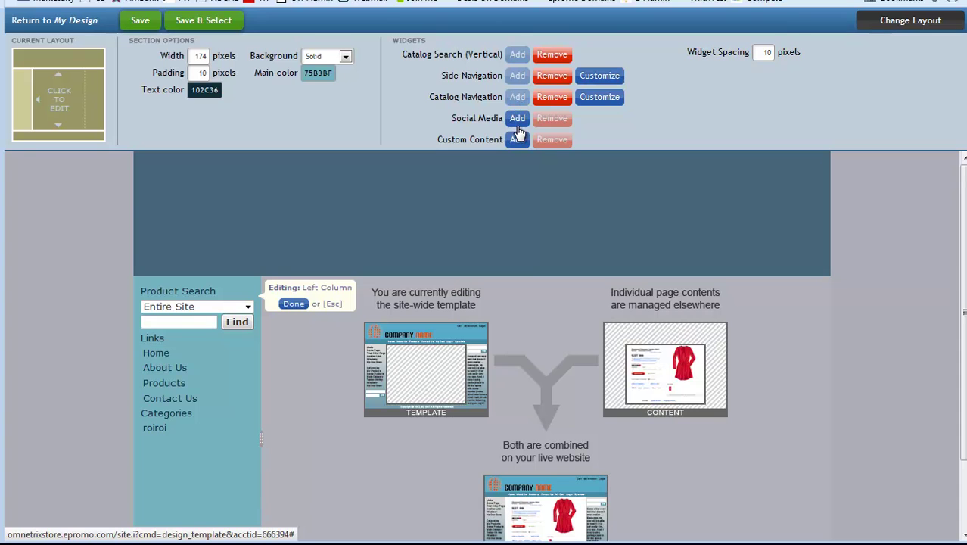
pyautogui.click(517, 120)
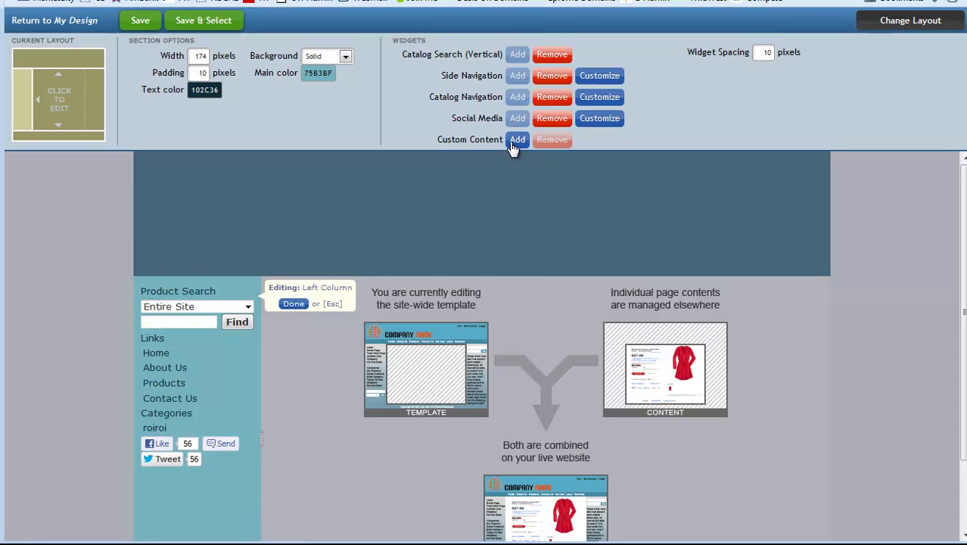
# Add a Custom Content widget to the left column containing the paragraphs "ksdjdlasf" and "lkaskl".
pyautogui.click(517, 140)
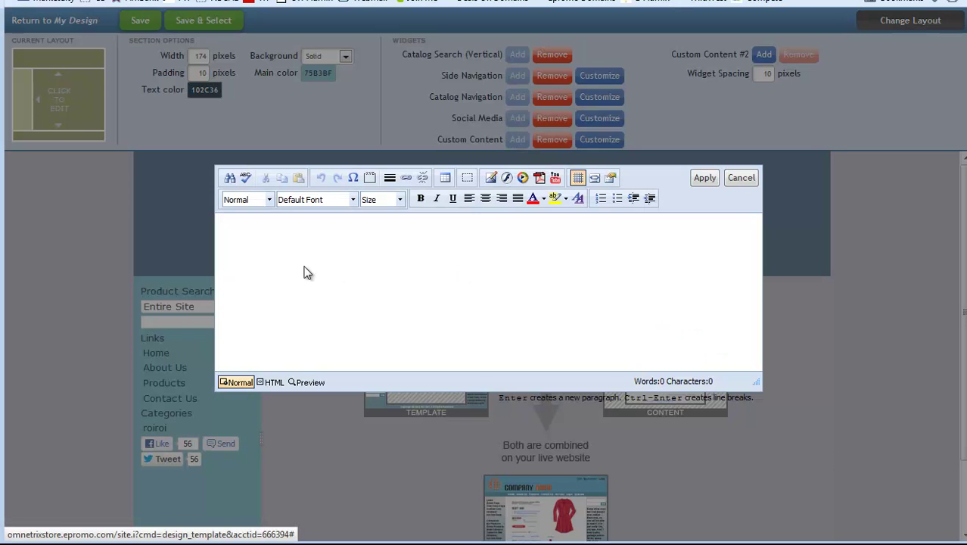
pyautogui.click(233, 228)
pyautogui.write('ksdjdlasf')
pyautogui.press('Return')
pyautogui.write('lkaskl')
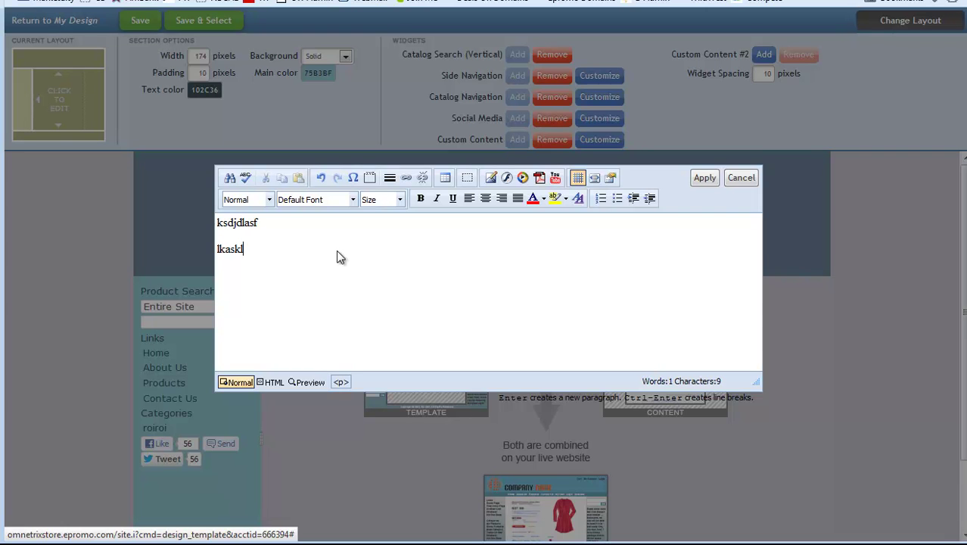
pyautogui.click(702, 178)
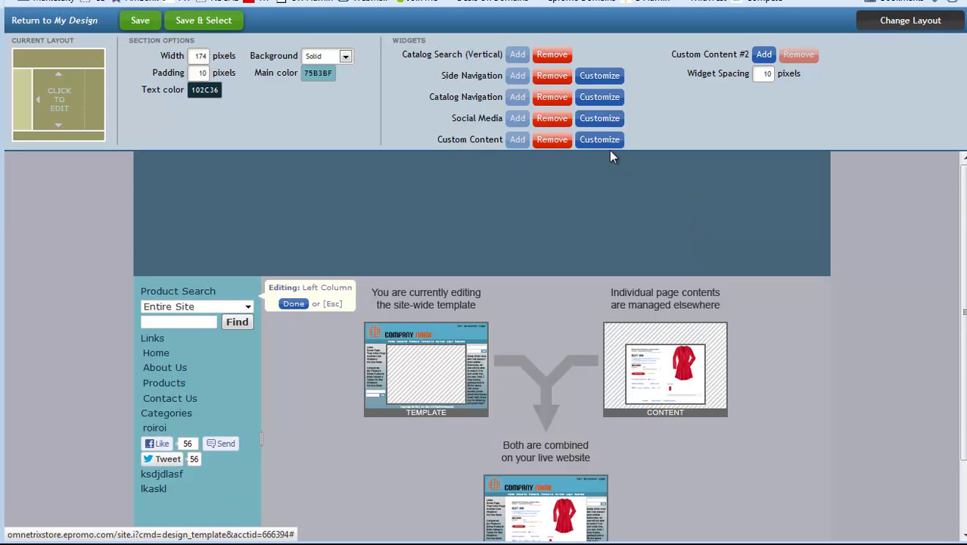
# View the Side Navigation widget's customization options and remove the Custom Content widget from the left column.
pyautogui.click(599, 79)
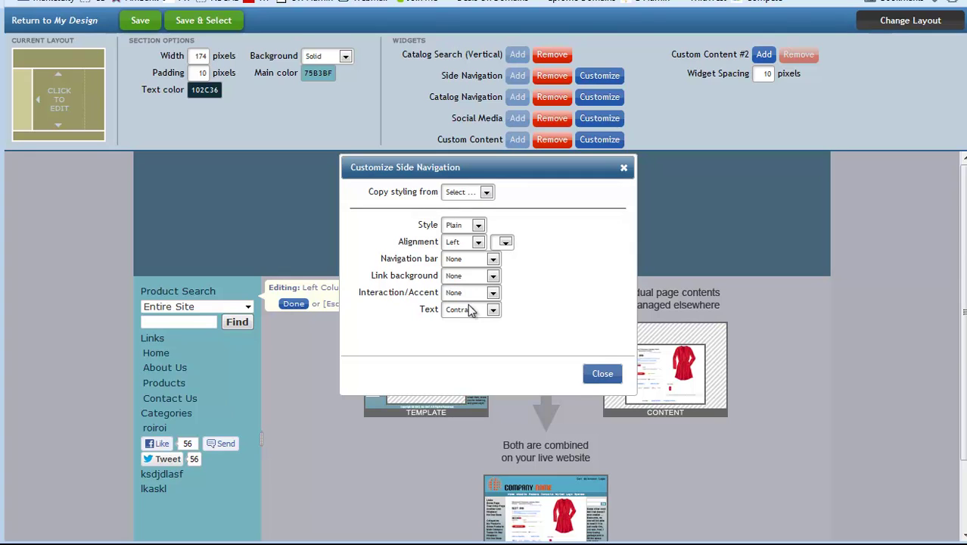
pyautogui.click(602, 374)
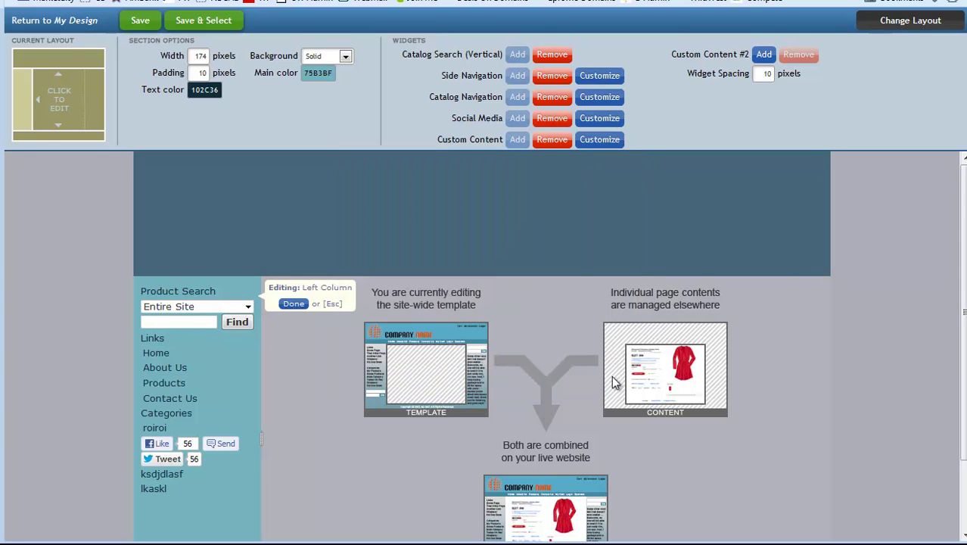
pyautogui.click(553, 141)
pyautogui.click(510, 239)
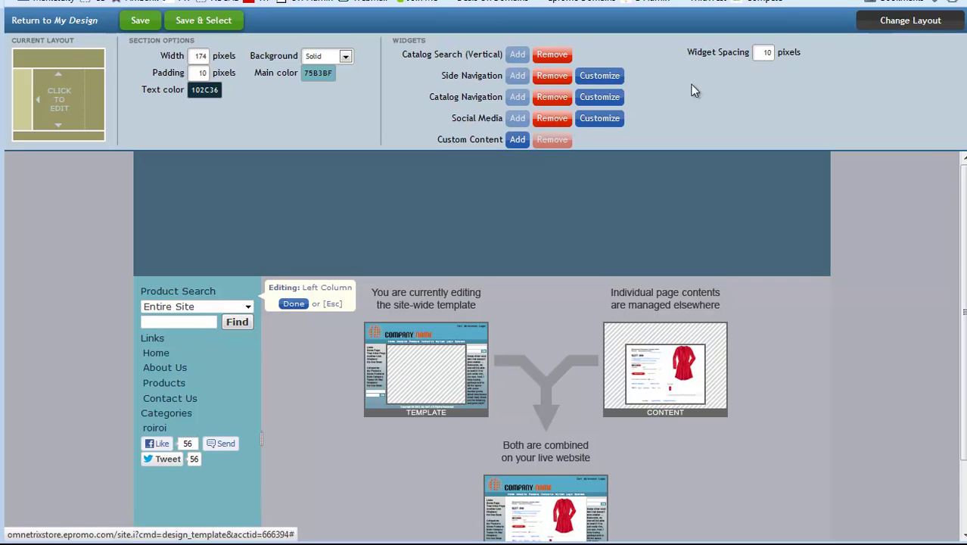
# Set the left column's widget spacing to 20 pixels and finish editing the column.
pyautogui.moveTo(760, 52); pyautogui.dragTo(785, 52)
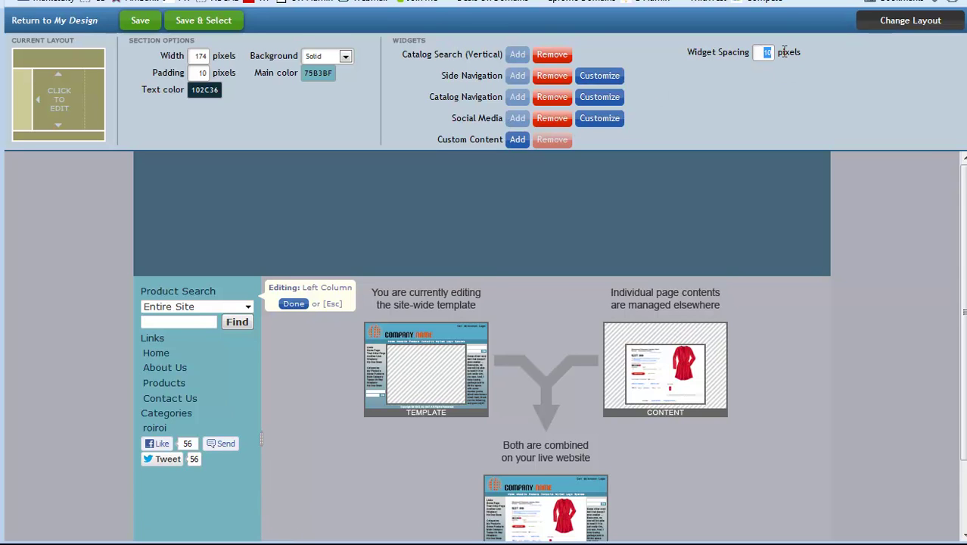
pyautogui.write('20')
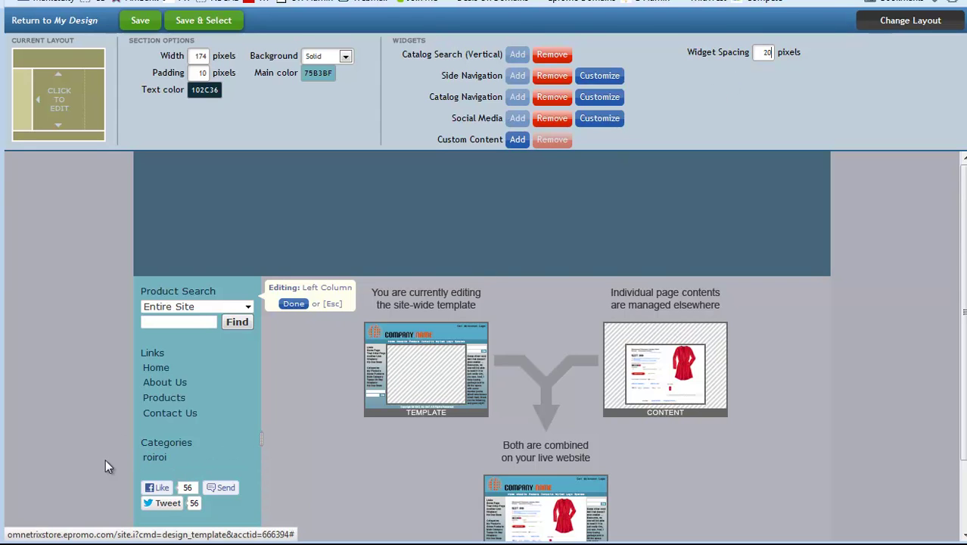
pyautogui.click(293, 304)
# Open the page header for editing and reduce its height to about 138 pixels, keeping the Solid background.
pyautogui.click(354, 200)
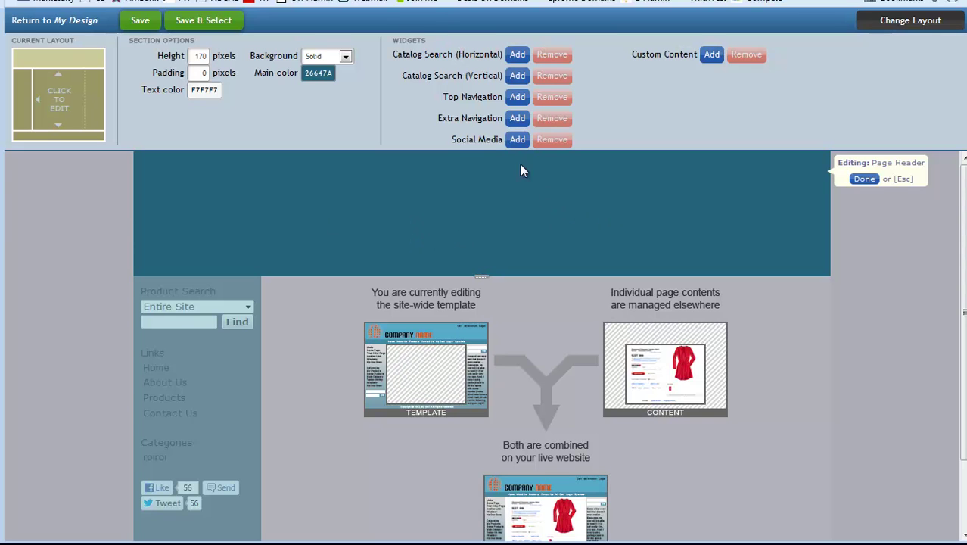
pyautogui.moveTo(481, 274); pyautogui.dragTo(477, 252)
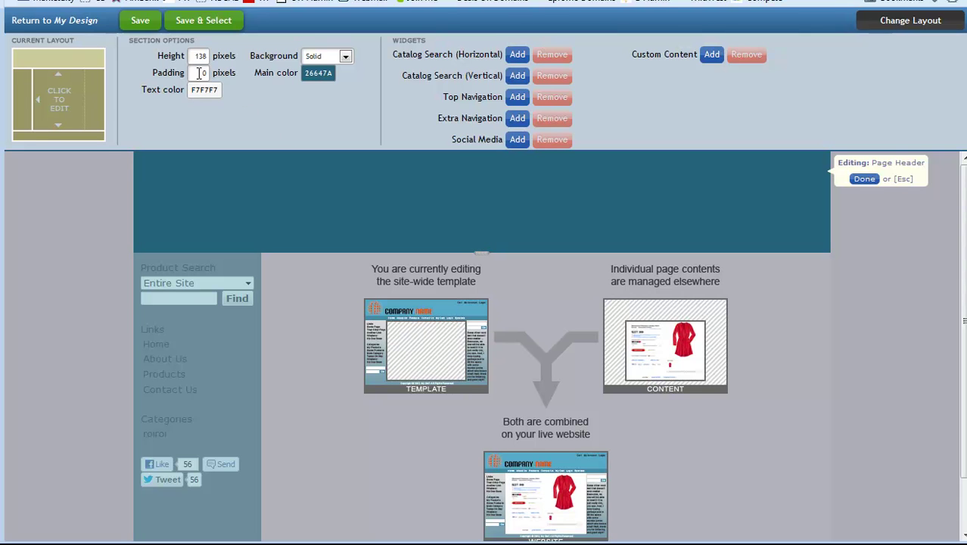
pyautogui.write('2')
pyautogui.click(338, 57)
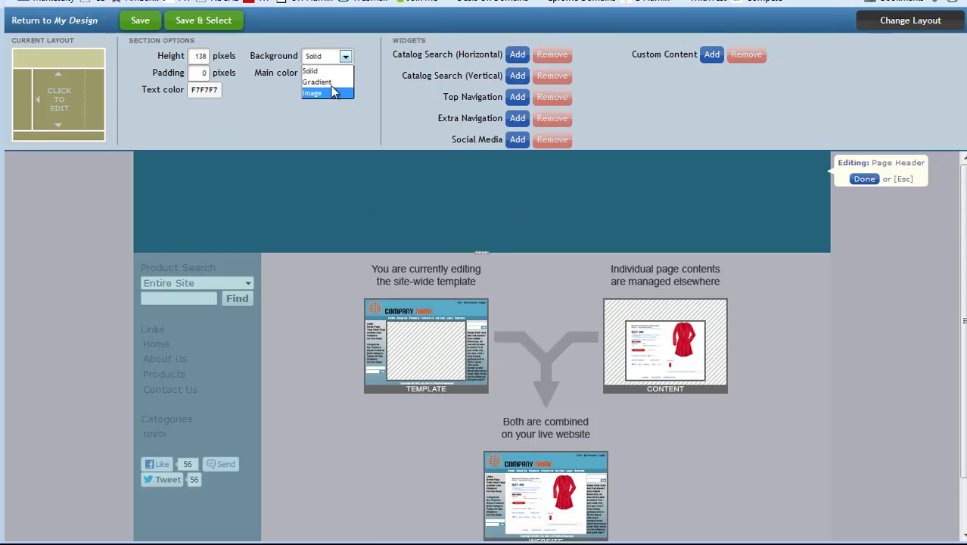
pyautogui.click(331, 71)
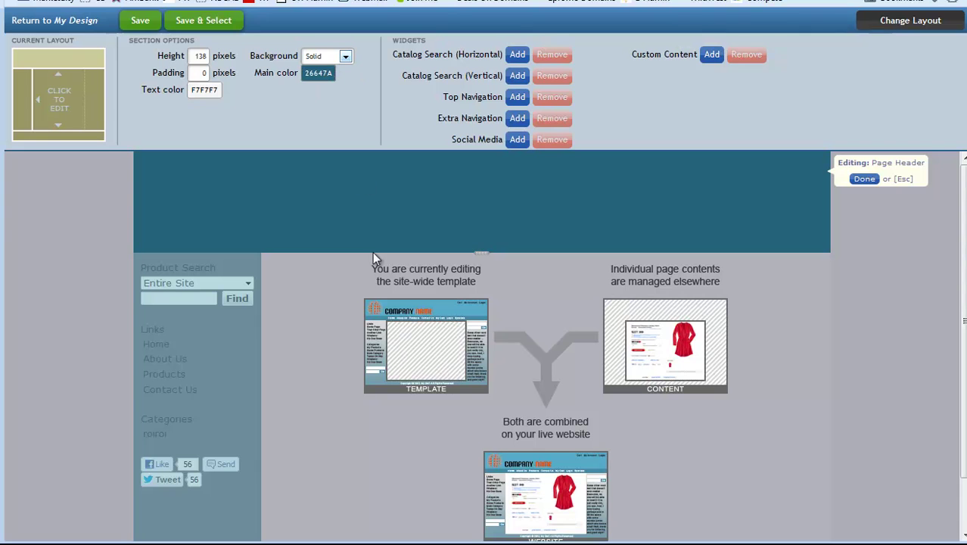
# Add Top Navigation and Extra Navigation to the page header, placing the extra links in its upper-right corner and the main links near its lower center.
pyautogui.click(517, 98)
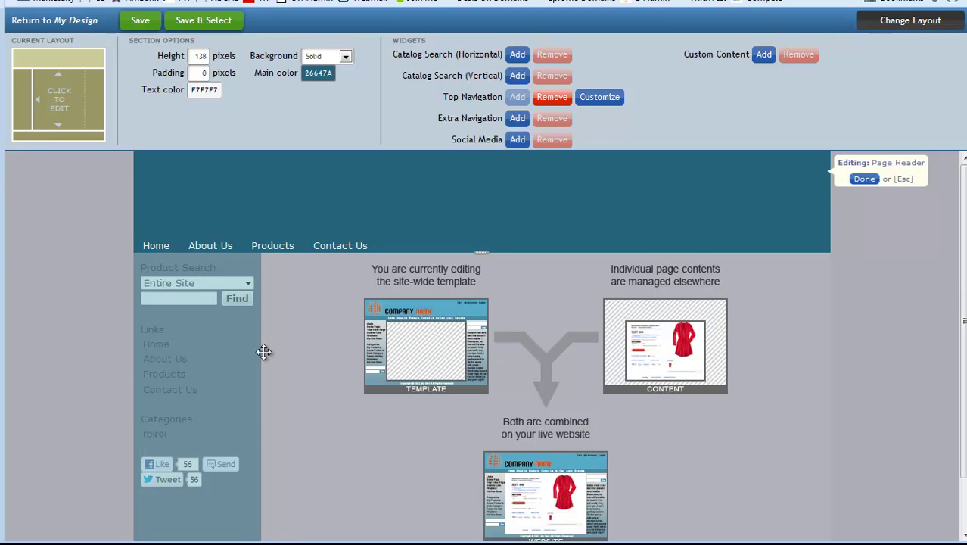
pyautogui.click(516, 118)
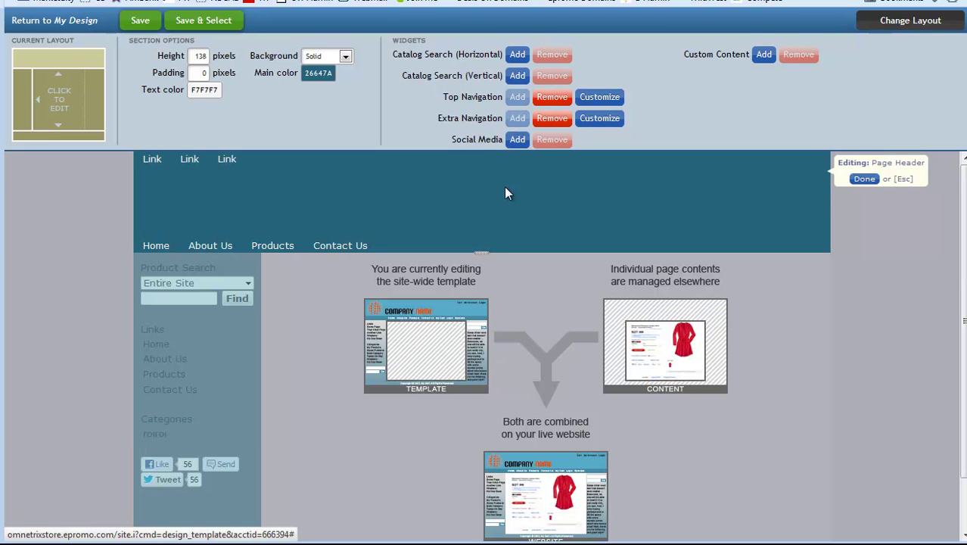
pyautogui.moveTo(185, 159); pyautogui.dragTo(784, 162)
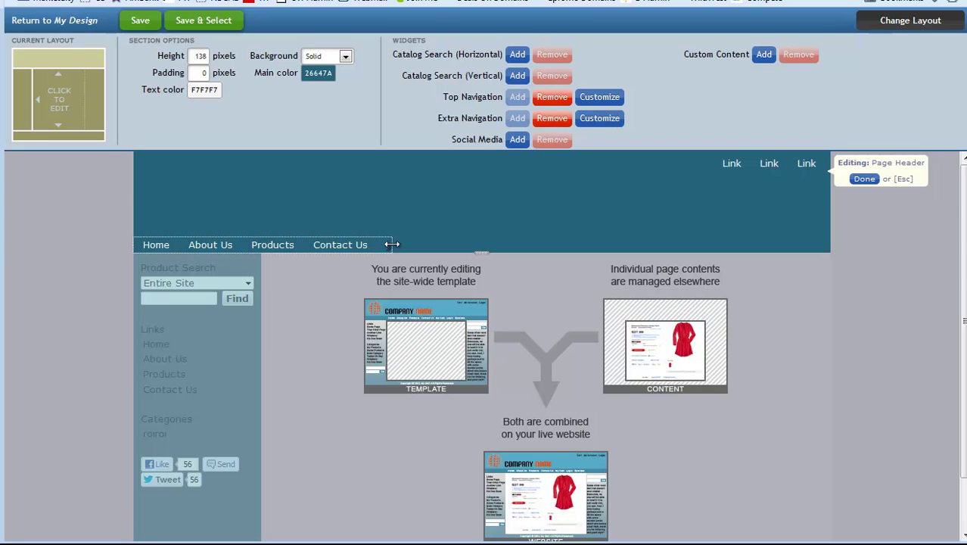
pyautogui.moveTo(301, 242); pyautogui.dragTo(535, 232)
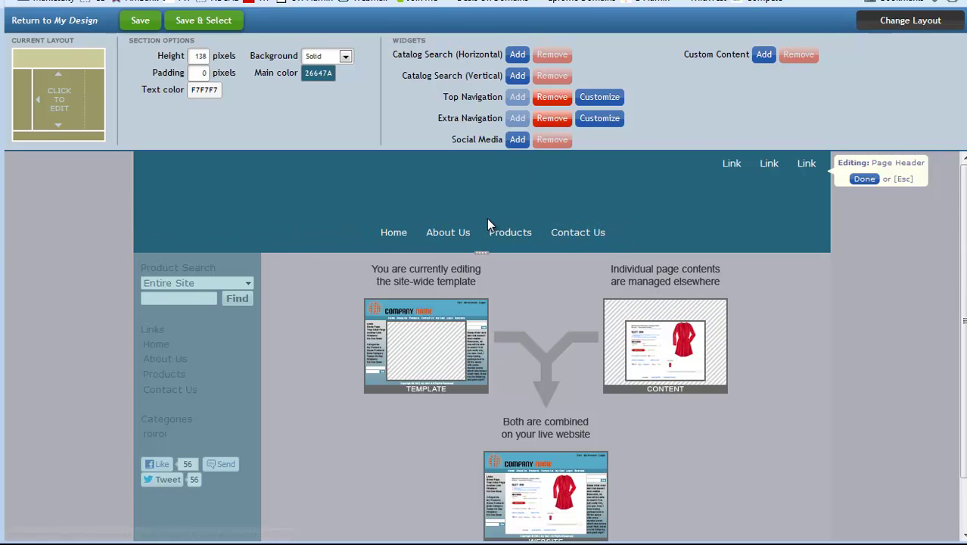
# Add the Social Media widget near the header's upper-left corner and set its Twitter option to None.
pyautogui.click(517, 140)
pyautogui.moveTo(208, 159); pyautogui.dragTo(234, 171)
pyautogui.click(606, 141)
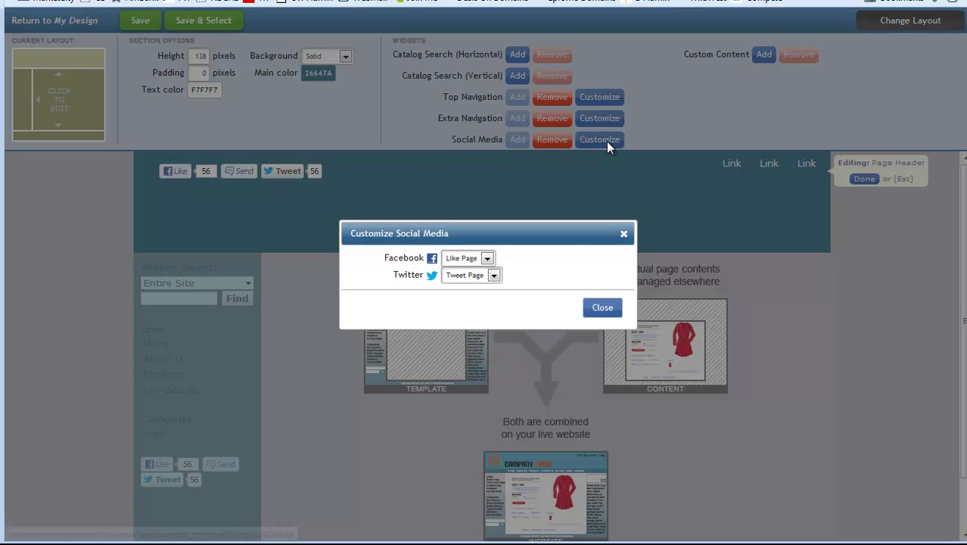
pyautogui.click(493, 273)
pyautogui.click(477, 289)
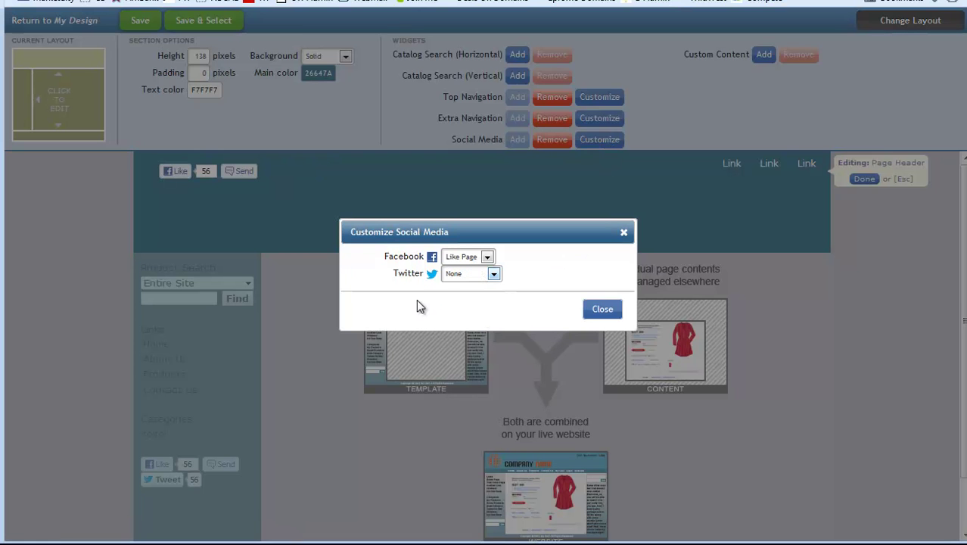
pyautogui.click(614, 311)
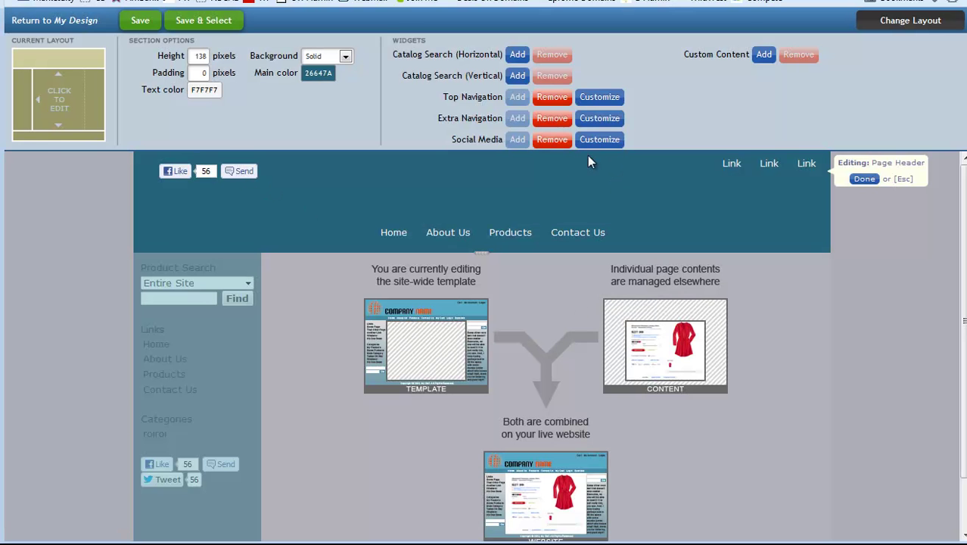
# Review the Facebook options of the header's Social Media widget and close its customization.
pyautogui.click(602, 140)
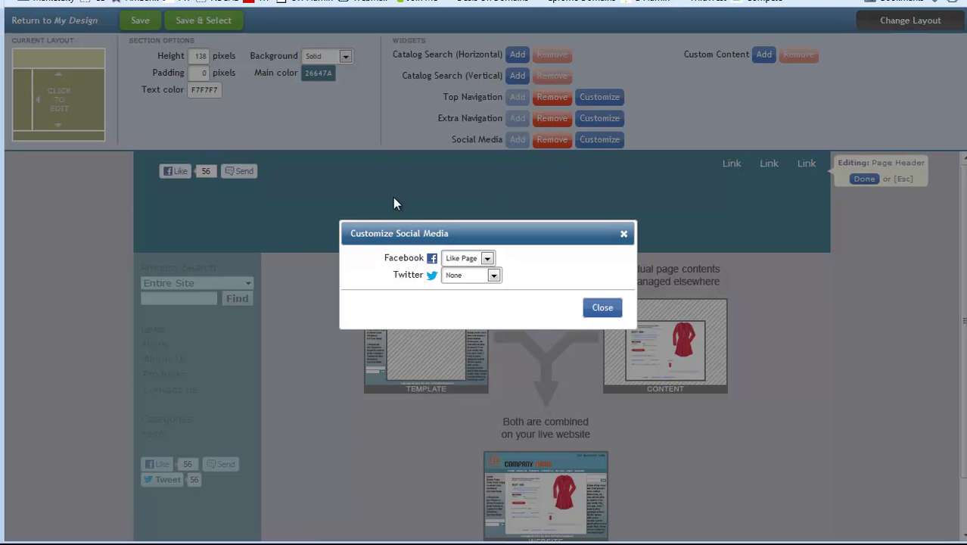
pyautogui.click(465, 258)
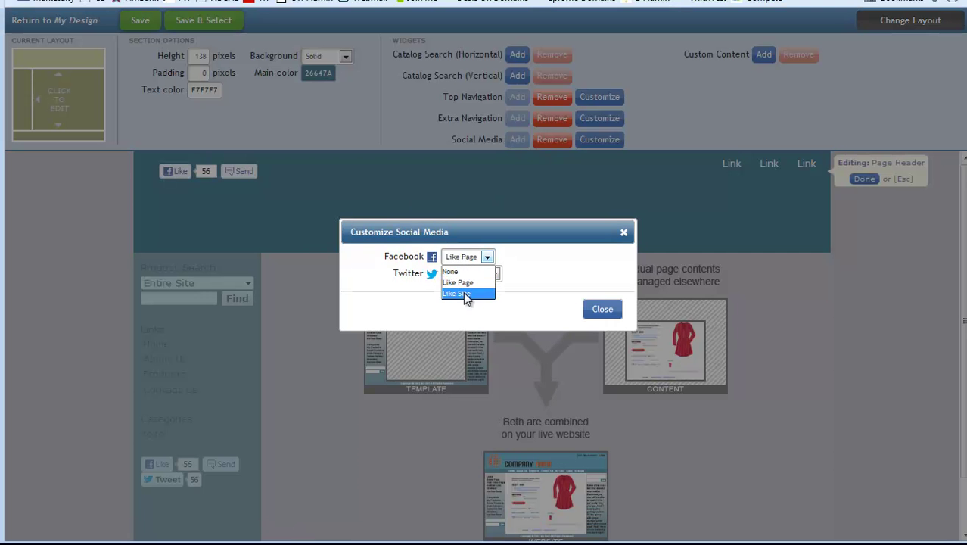
pyautogui.click(603, 308)
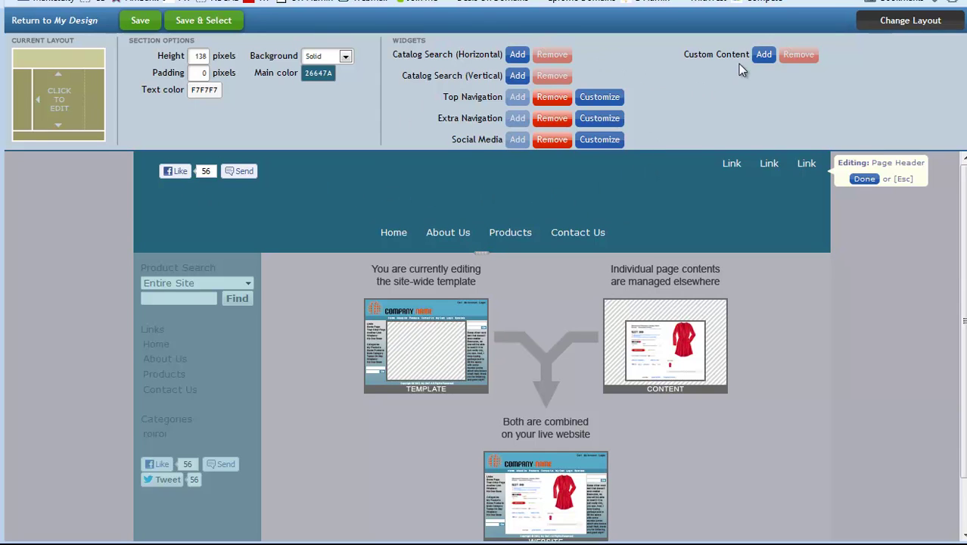
# Add a Custom Content widget containing the loginLogo.png image and place it at the page header's upper center, above the main links.
pyautogui.click(762, 55)
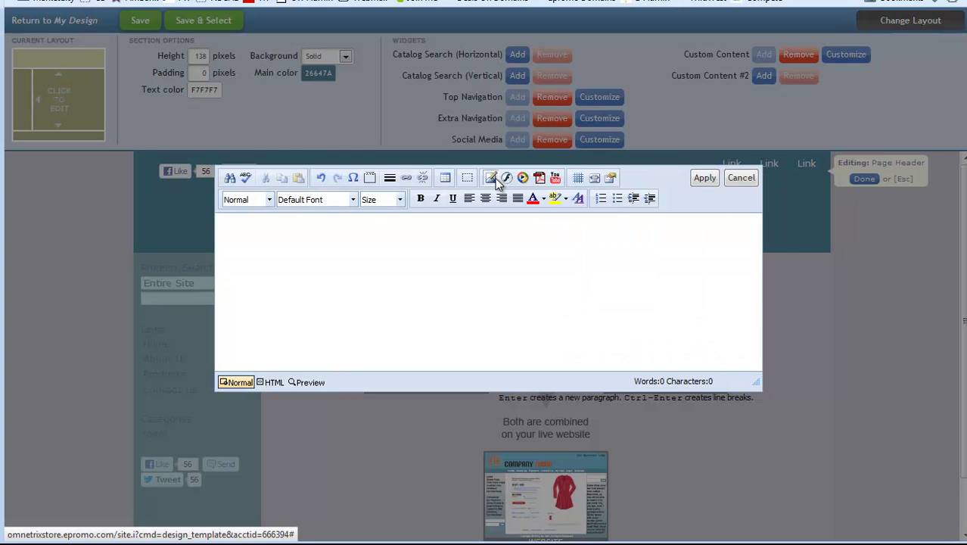
pyautogui.click(491, 178)
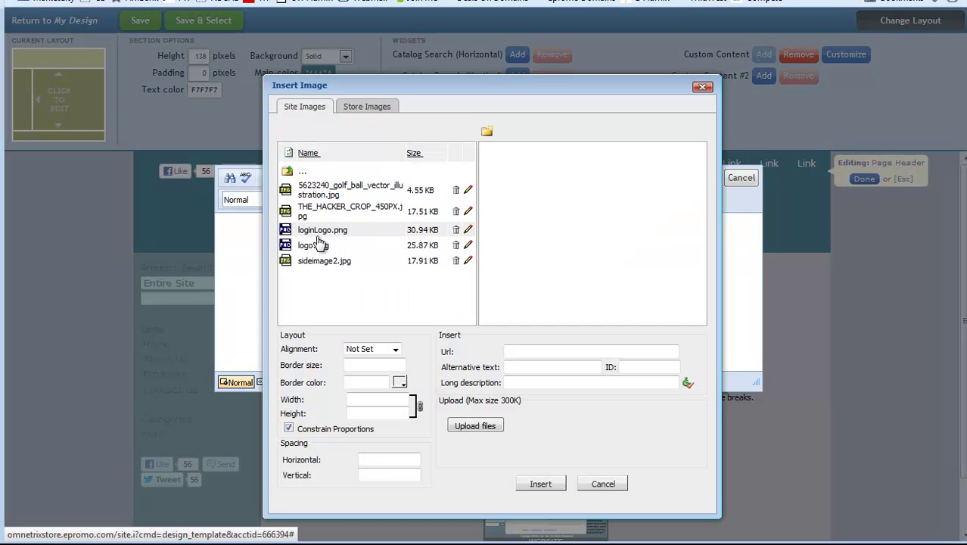
pyautogui.click(318, 248)
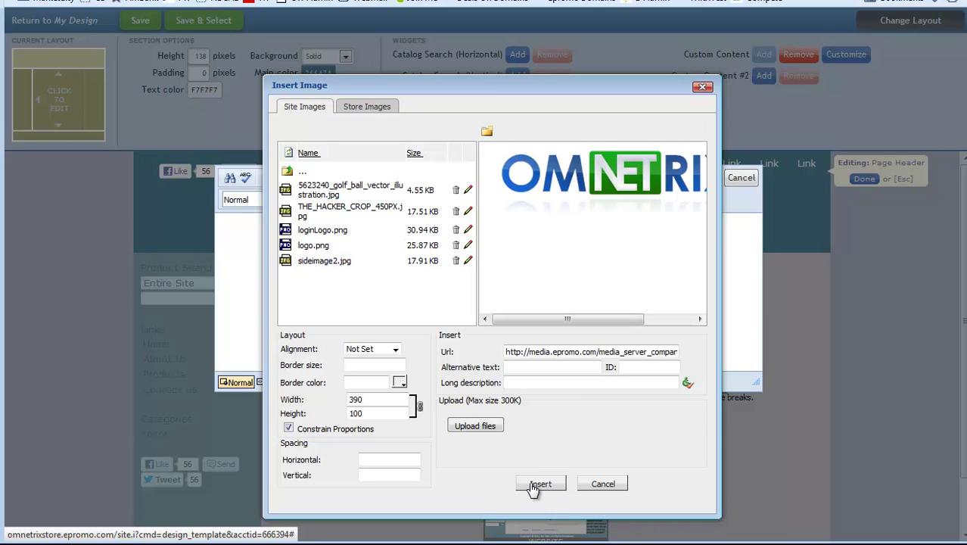
pyautogui.click(316, 230)
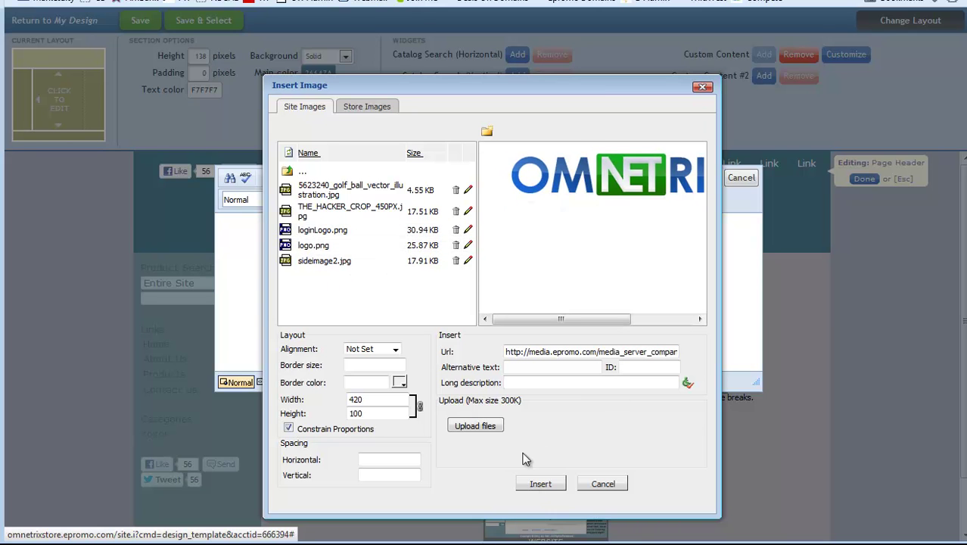
pyautogui.click(549, 485)
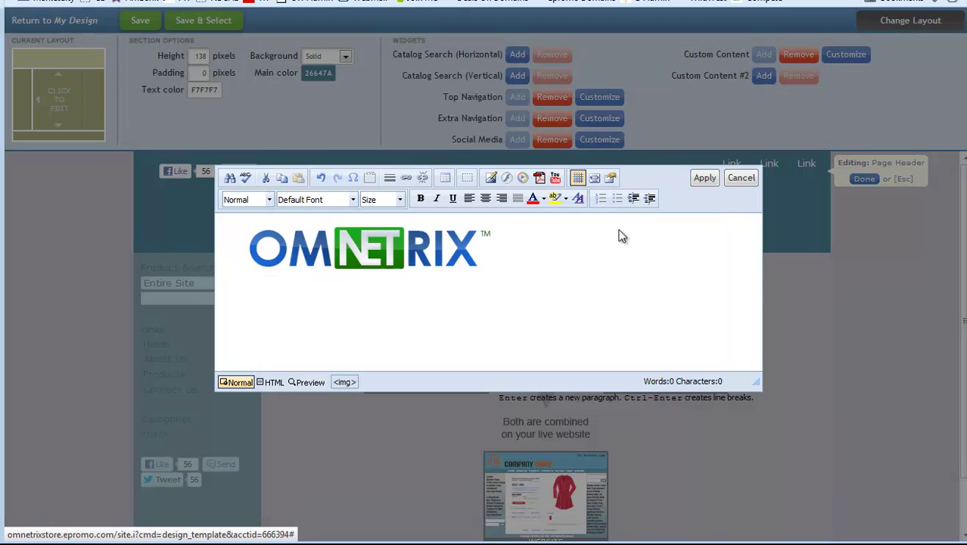
pyautogui.click(704, 177)
pyautogui.moveTo(301, 192); pyautogui.dragTo(516, 189)
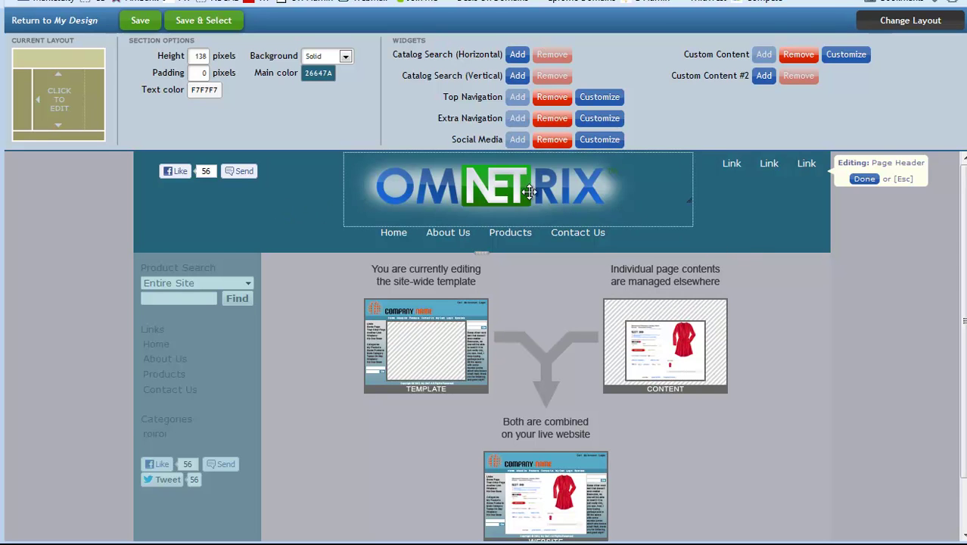
# Remove the logo's Custom Content widget from the page header.
pyautogui.click(800, 60)
pyautogui.click(522, 233)
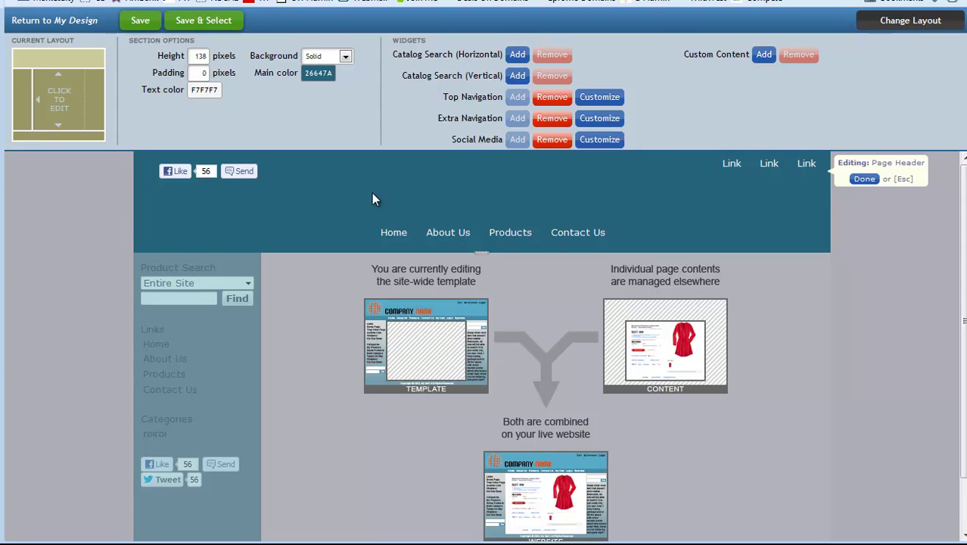
# Try the layout with only a right column, and settle on the layout with a header, footer and both side columns.
pyautogui.click(896, 34)
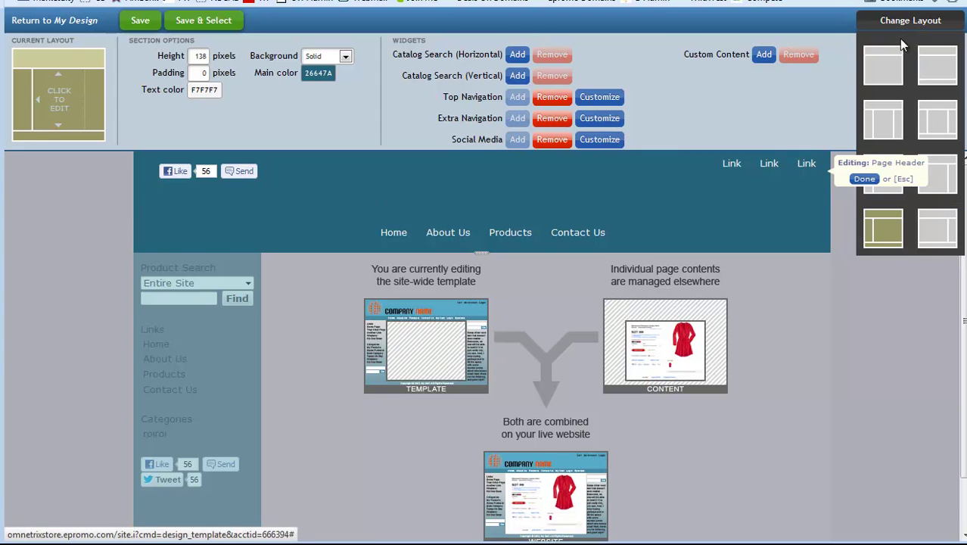
pyautogui.click(942, 187)
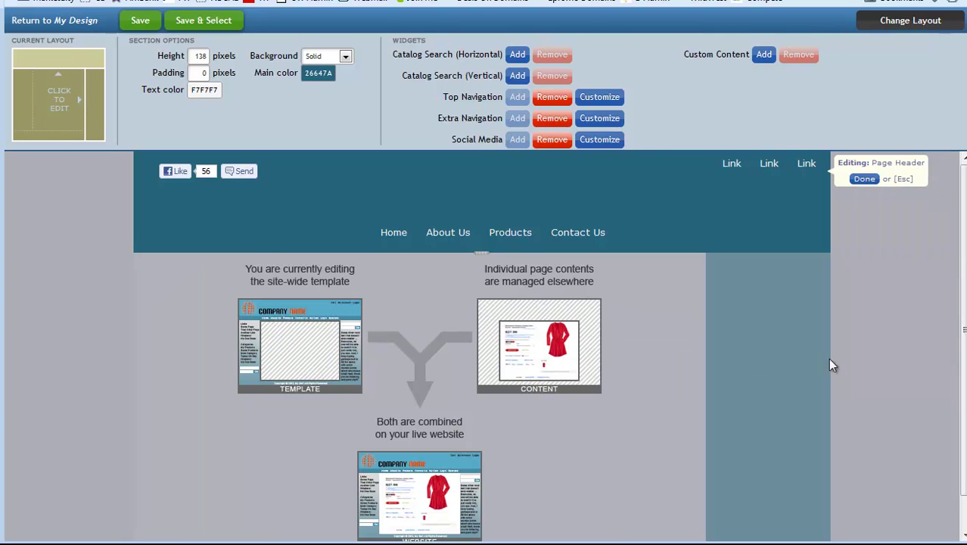
pyautogui.click(897, 21)
pyautogui.click(946, 114)
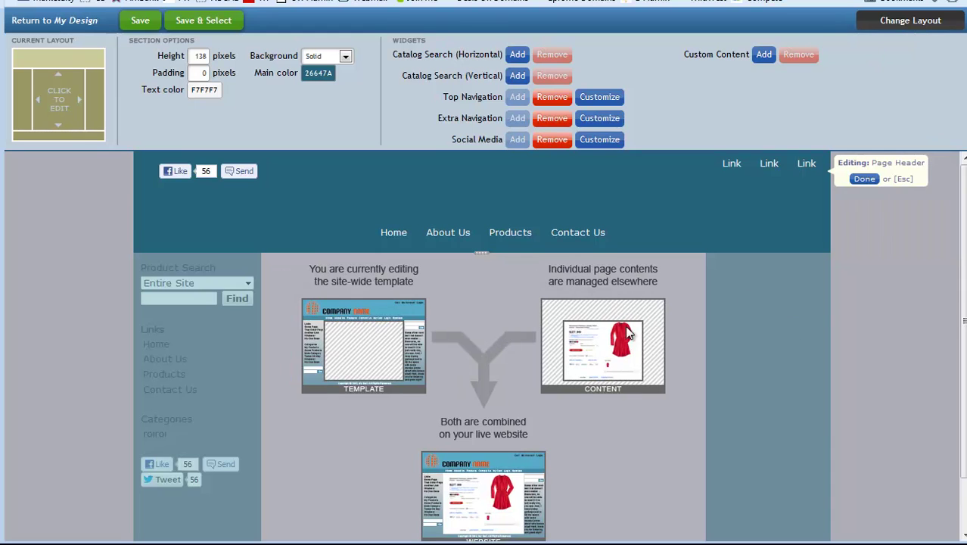
# Examine the editing options of the right column and page header, and review the template down to its footer.
pyautogui.click(758, 350)
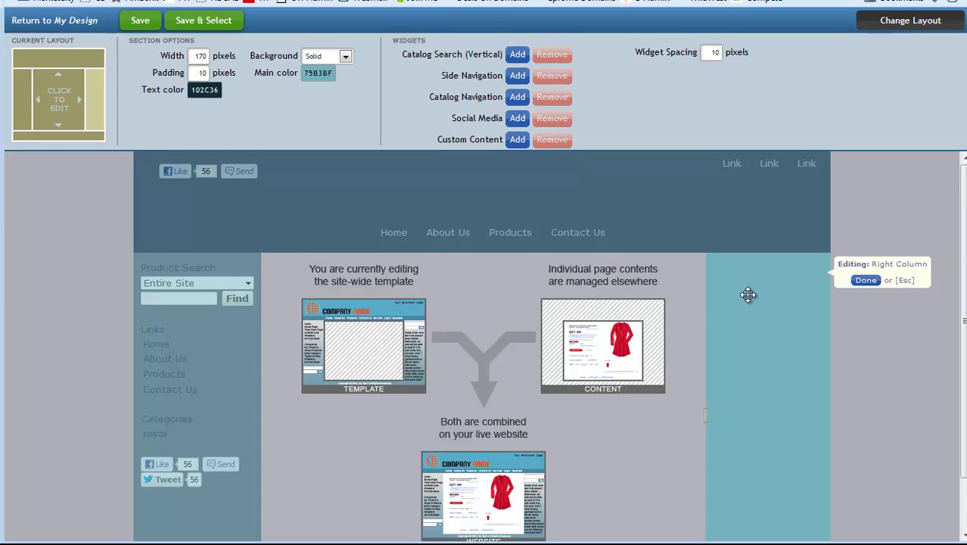
pyautogui.click(865, 280)
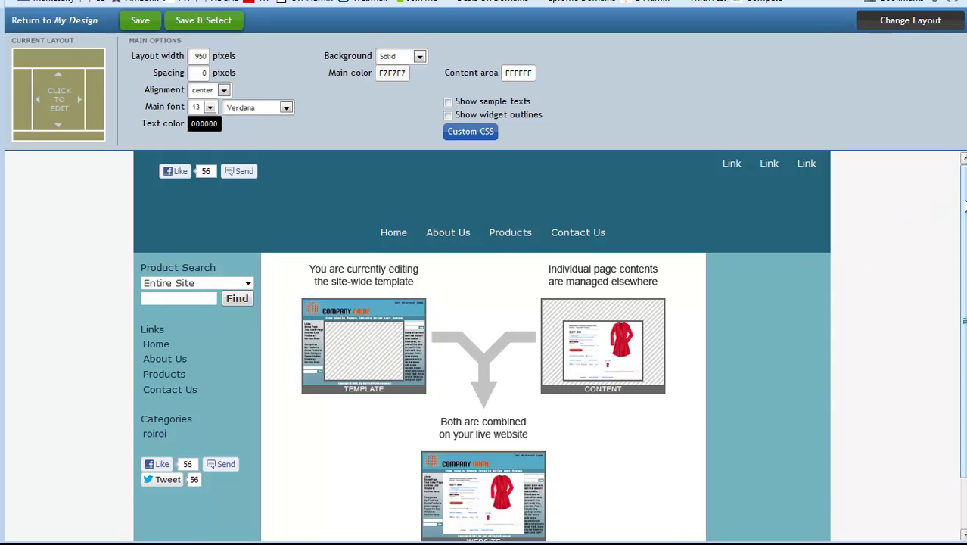
pyautogui.scroll(-1, 951, 249)
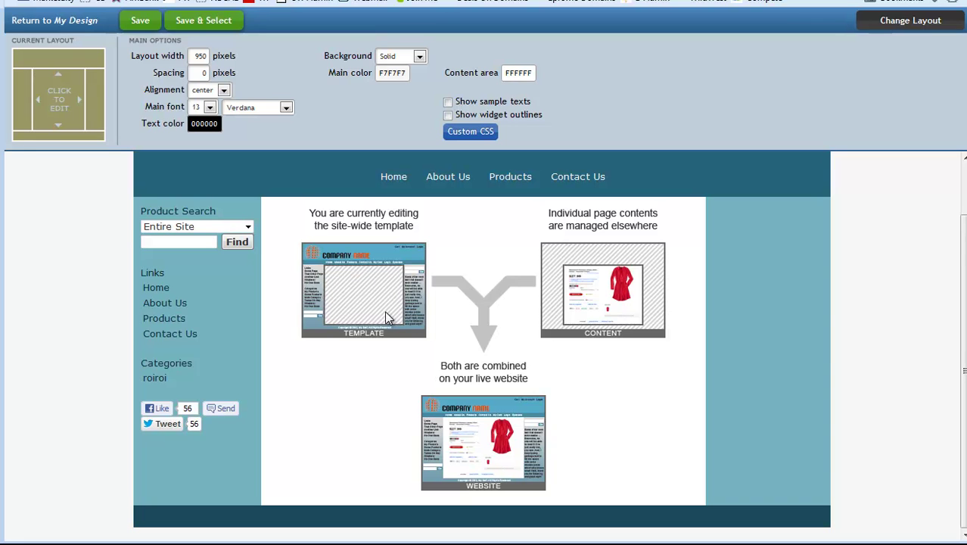
pyautogui.scroll(1, 395, 304)
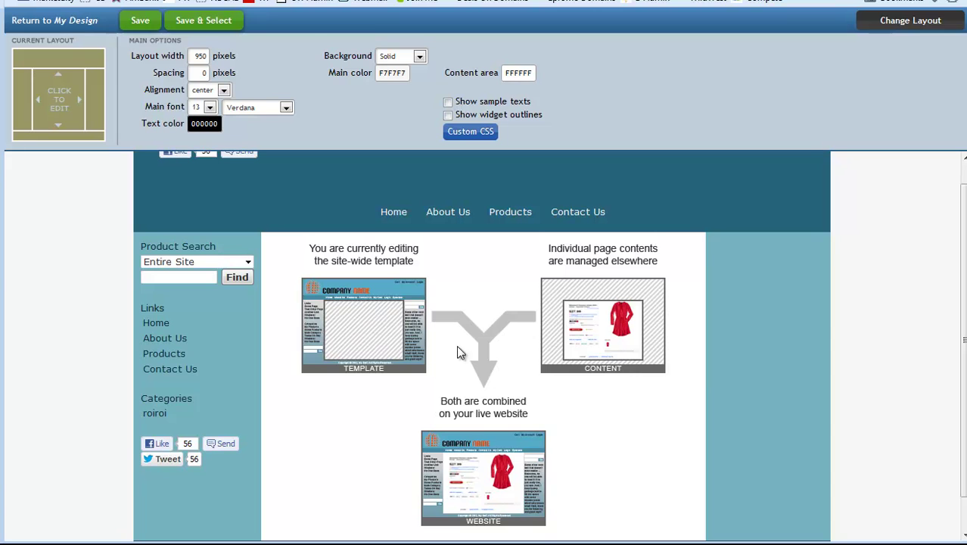
pyautogui.scroll(2, 729, 377)
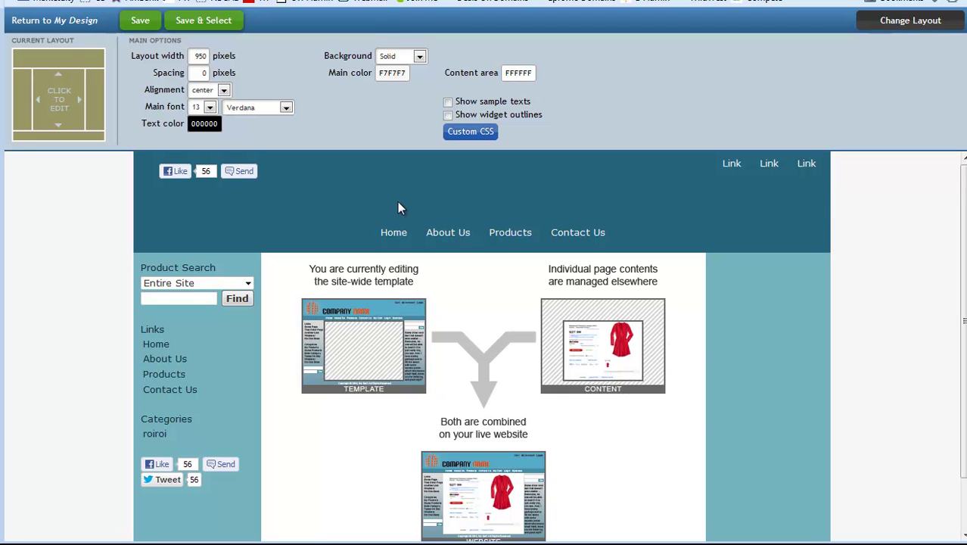
pyautogui.click(452, 234)
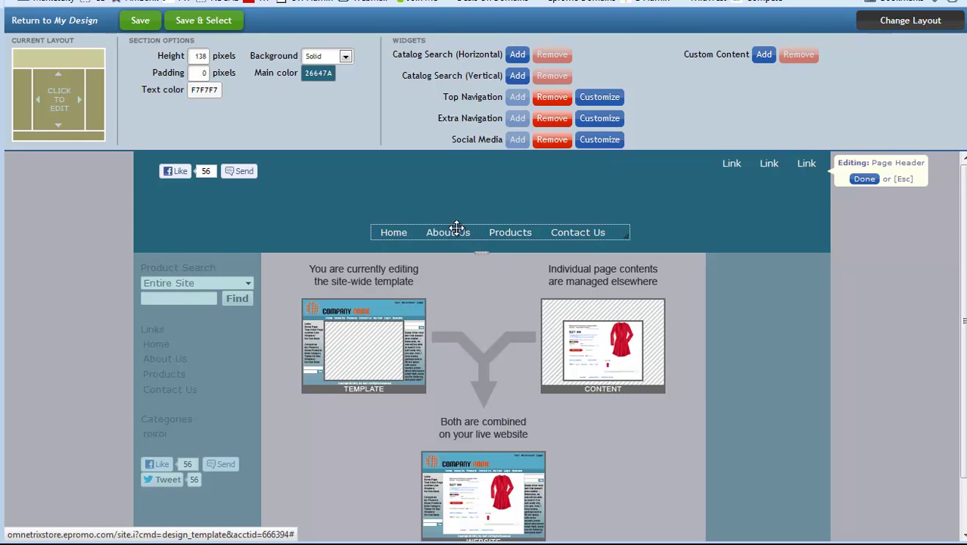
pyautogui.click(863, 180)
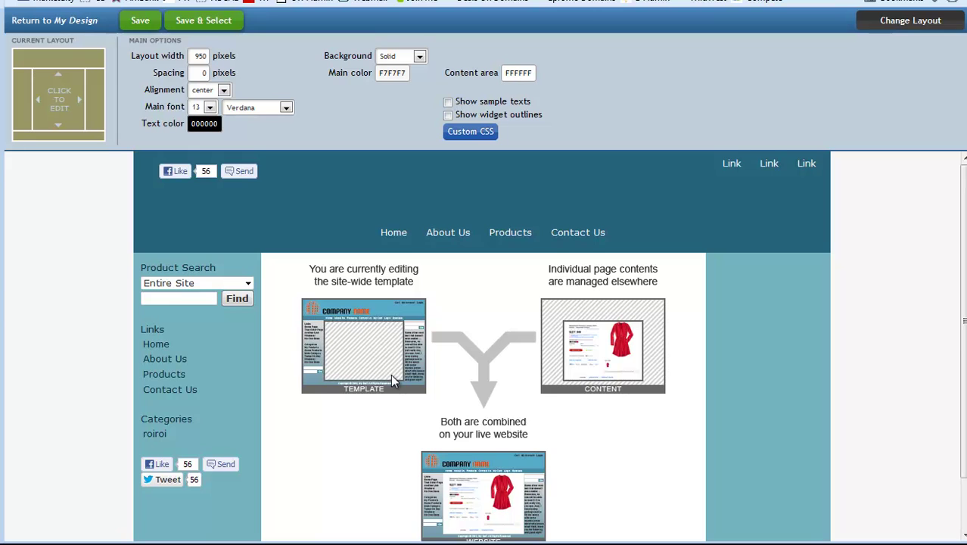
pyautogui.scroll(-2, 390, 374)
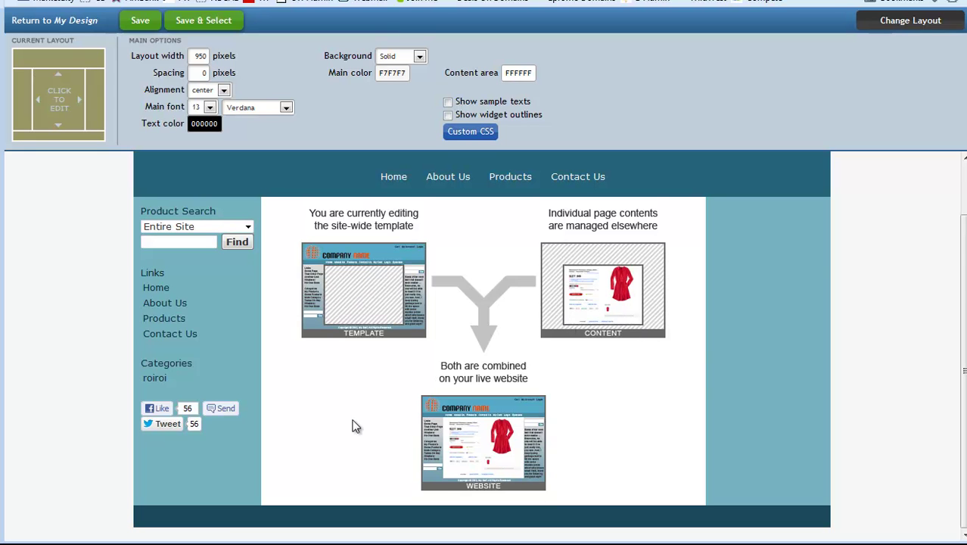
# Save the new template, make it the site's current template, and view it on the live site.
pyautogui.scroll(1, 355, 426)
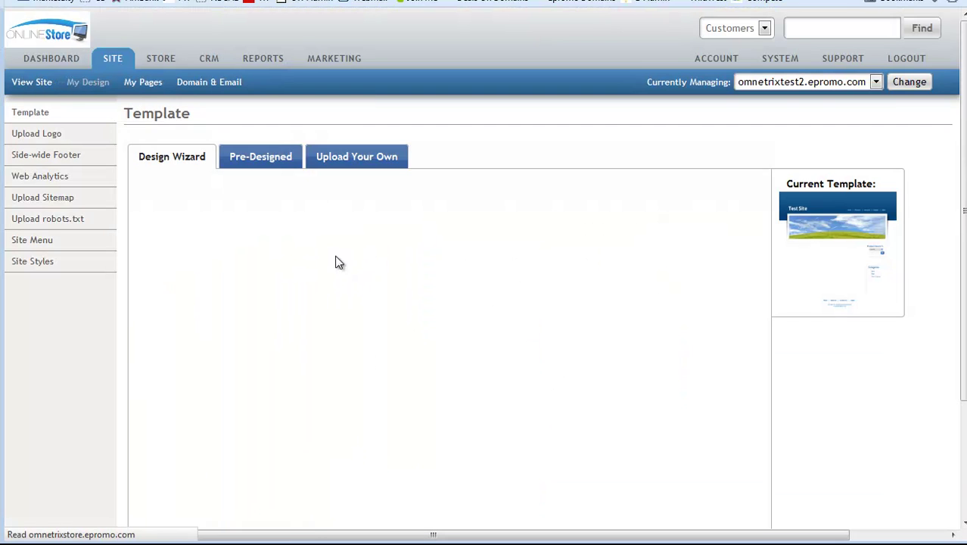
pyautogui.click(25, 85)
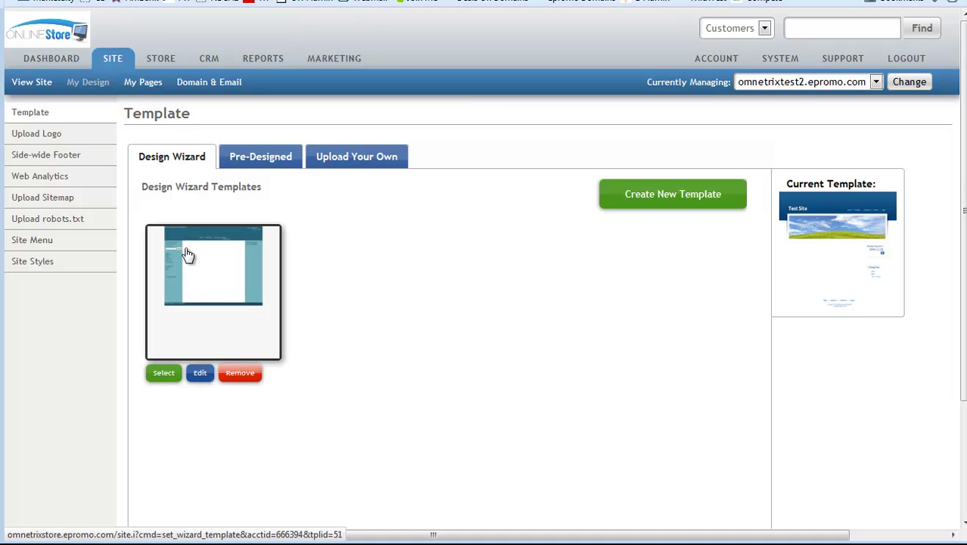
pyautogui.click(160, 375)
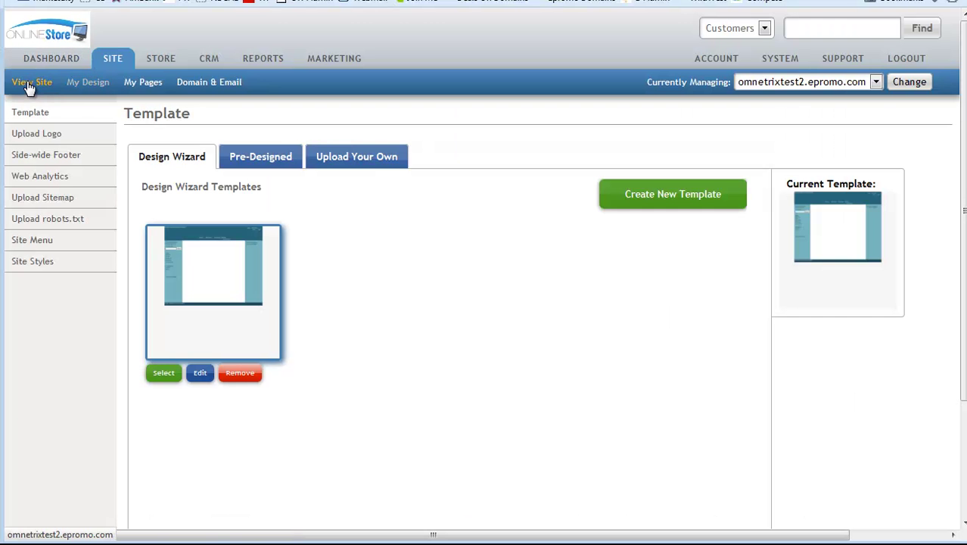
pyautogui.click(31, 83)
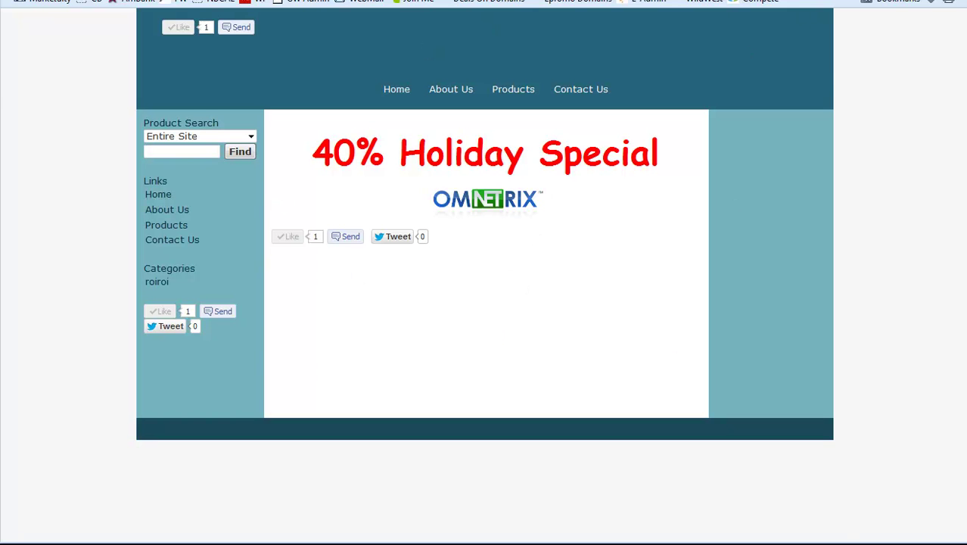
pyautogui.hotkey('ctrl', 'Tab')
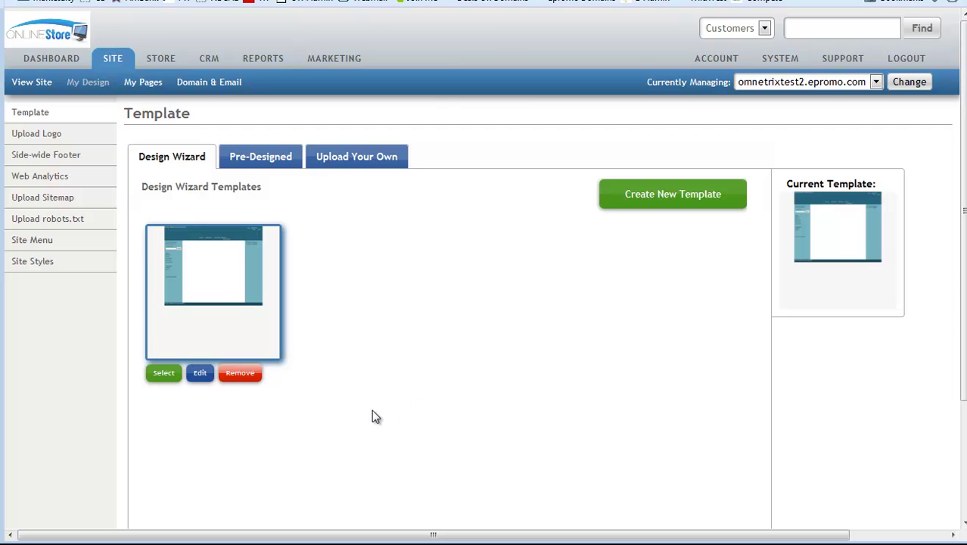
# Edit the saved template's page header to add Custom Content with the loginLogo.png image above the main links, and save the template.
pyautogui.click(199, 374)
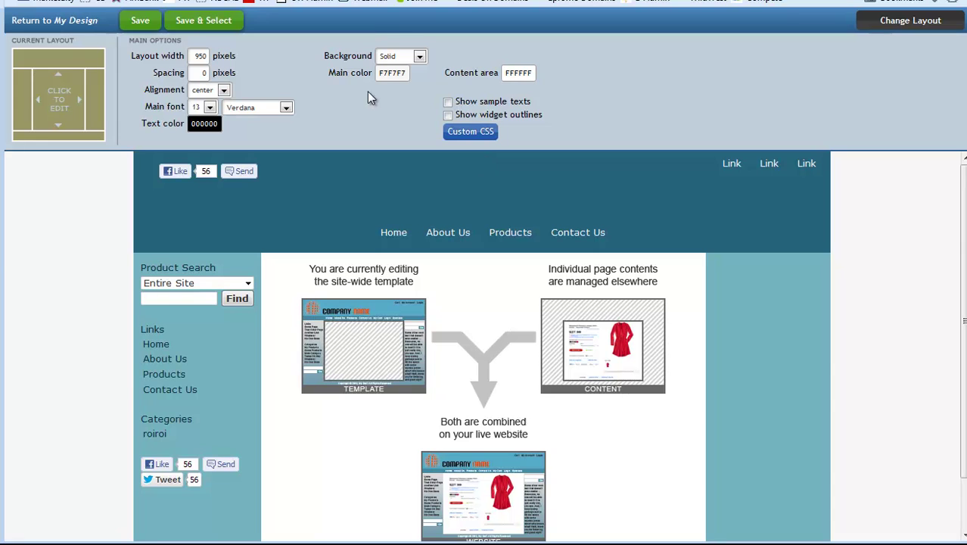
pyautogui.click(378, 175)
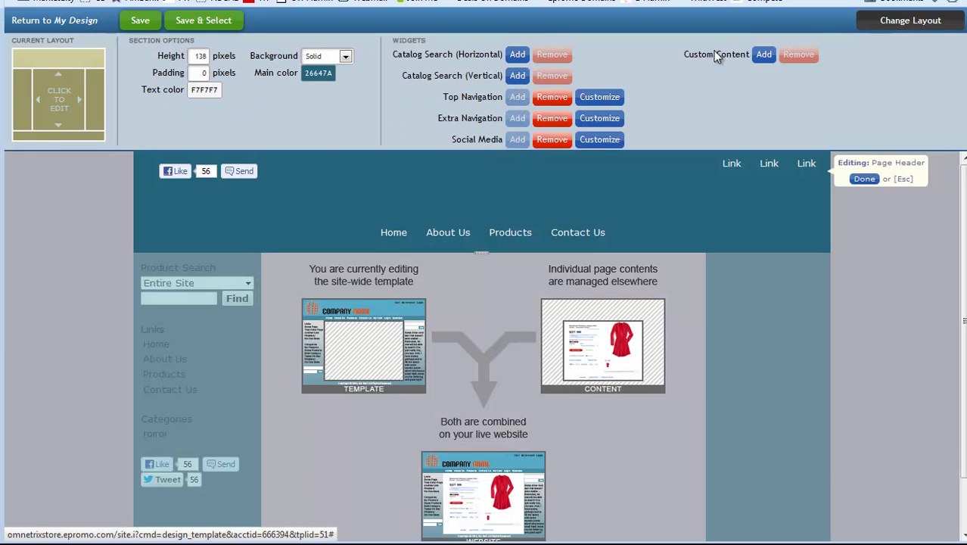
pyautogui.click(763, 54)
pyautogui.click(521, 178)
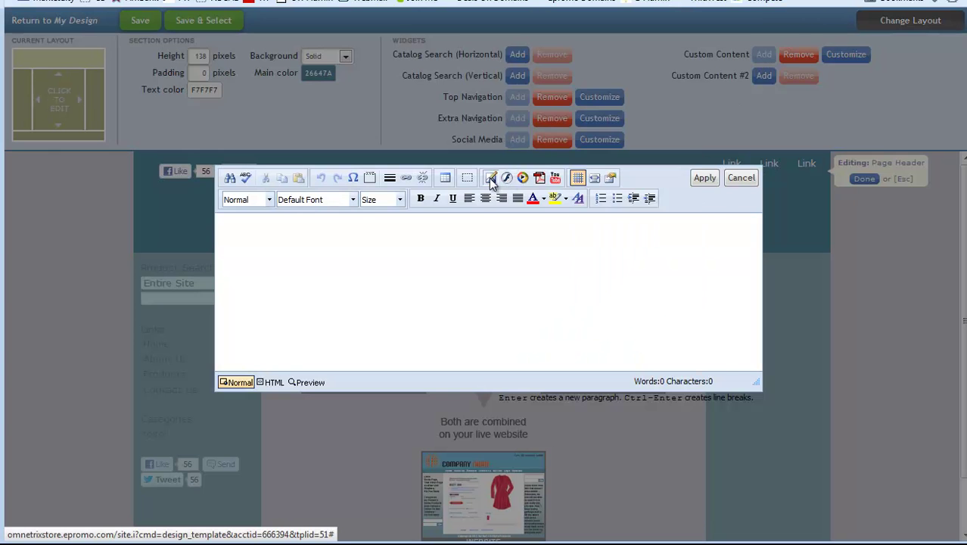
pyautogui.click(327, 231)
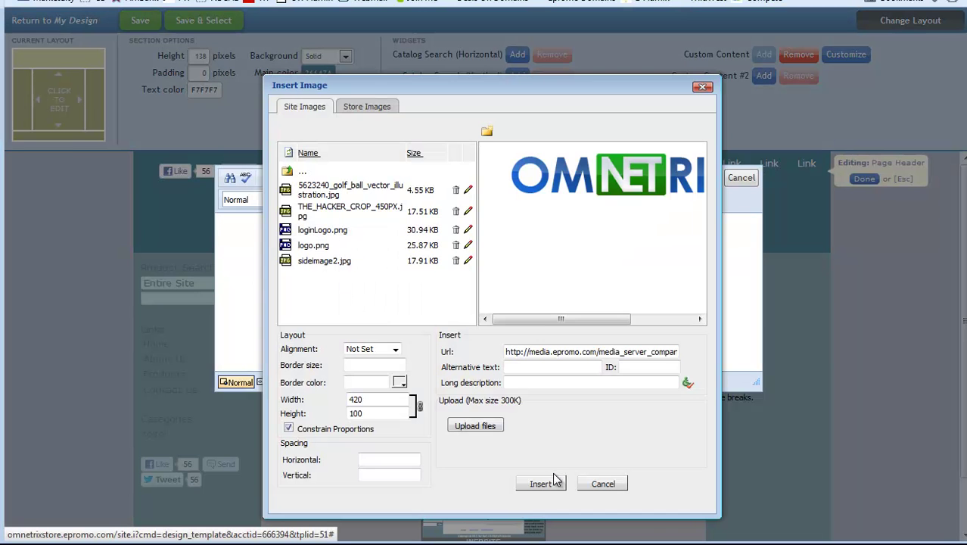
pyautogui.click(556, 483)
pyautogui.click(696, 178)
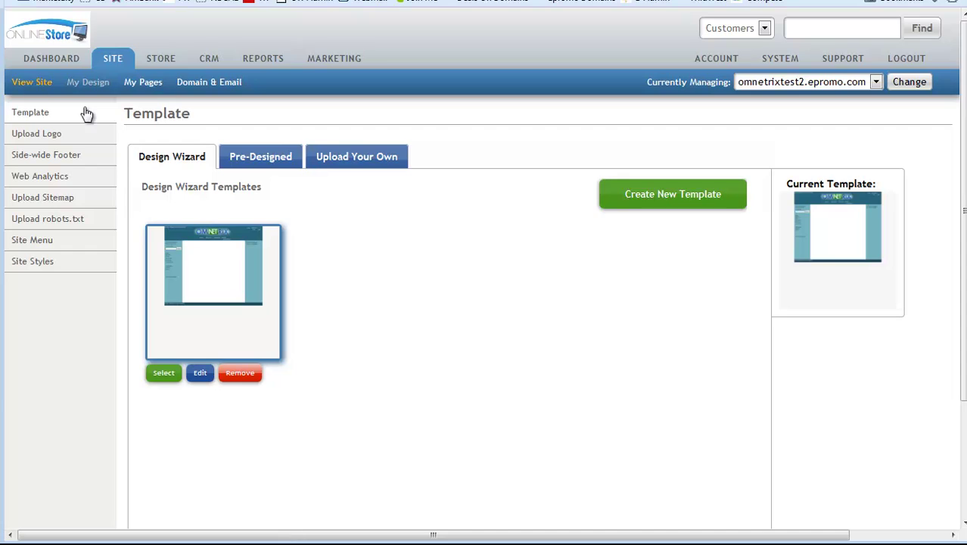
# View the live site with the logo header and close it to return to template management.
pyautogui.click(32, 82)
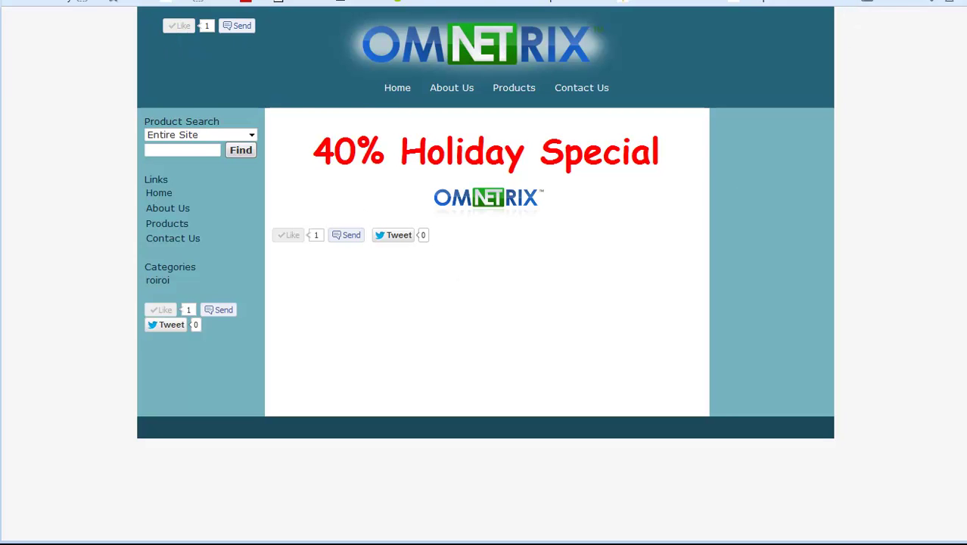
pyautogui.hotkey('ctrl', 'w')
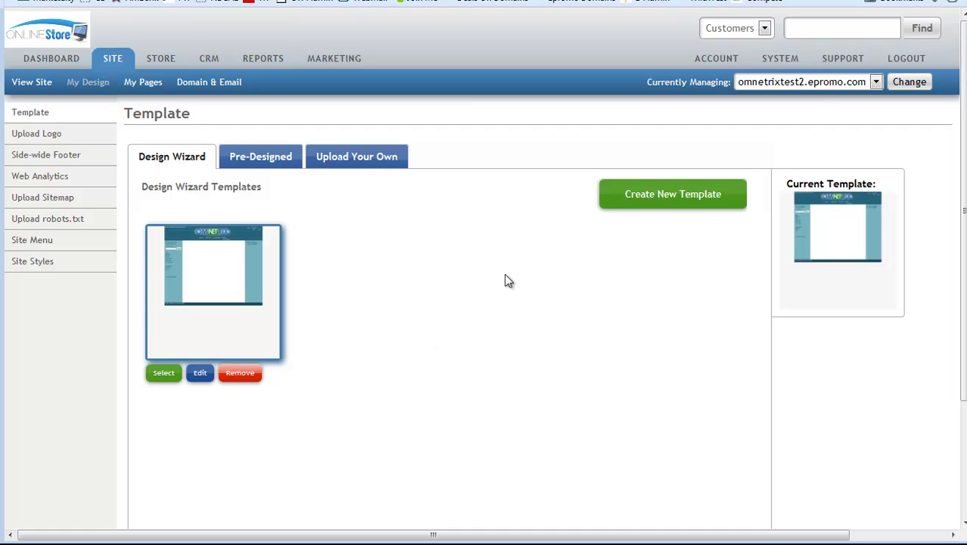
# Open the Support page to see the available help resources and return to the Dashboard.
pyautogui.click(853, 63)
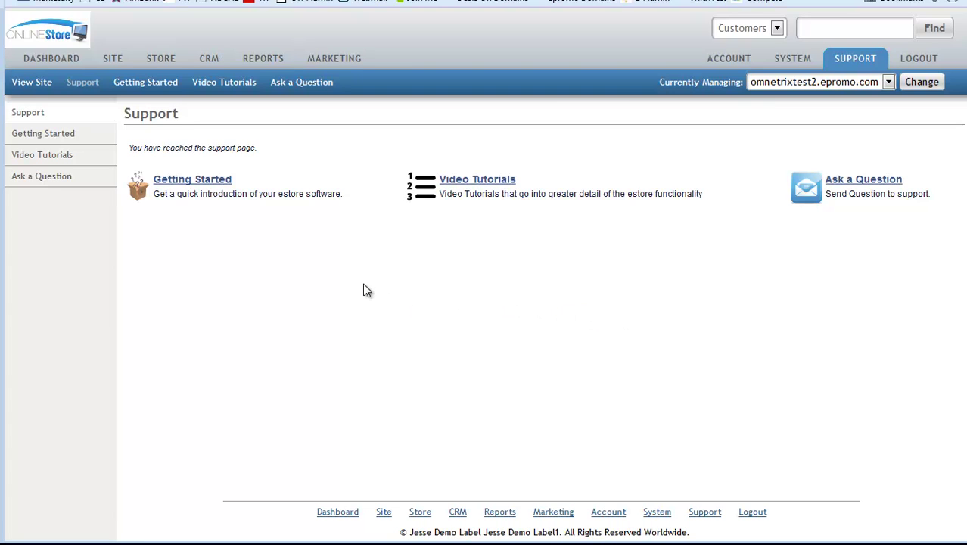
pyautogui.click(46, 59)
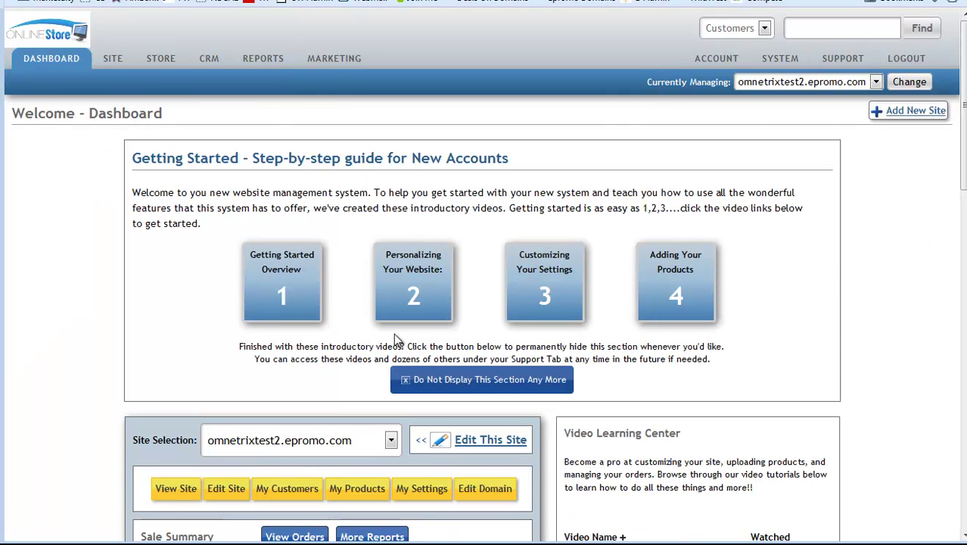